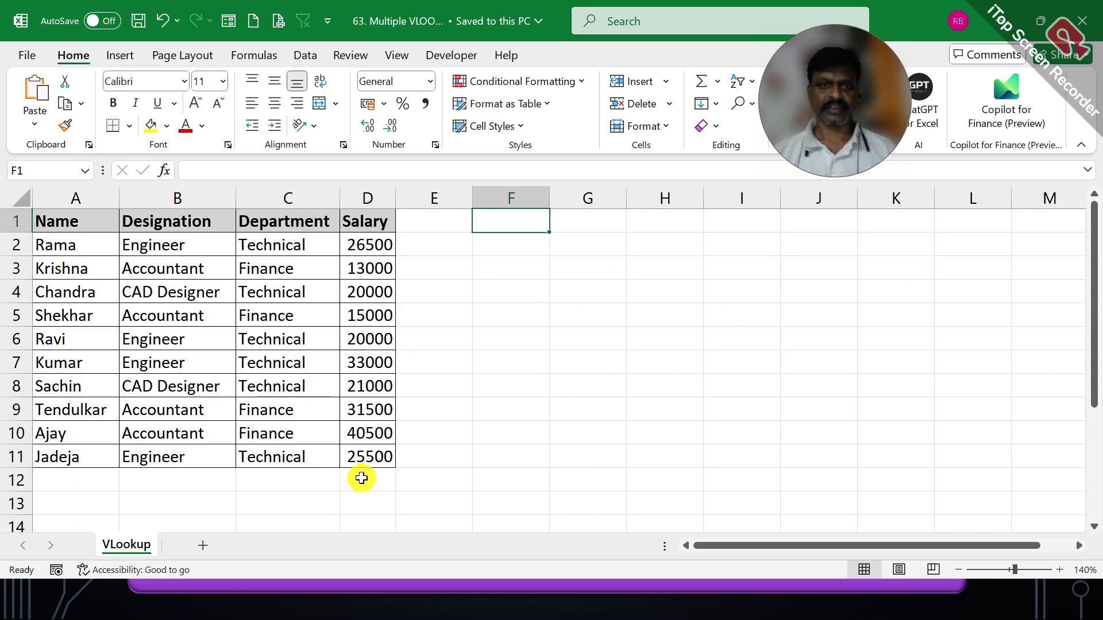
{"action": "left_click_drag", "start_coordinate": [76, 224], "coordinate": [333, 460]}
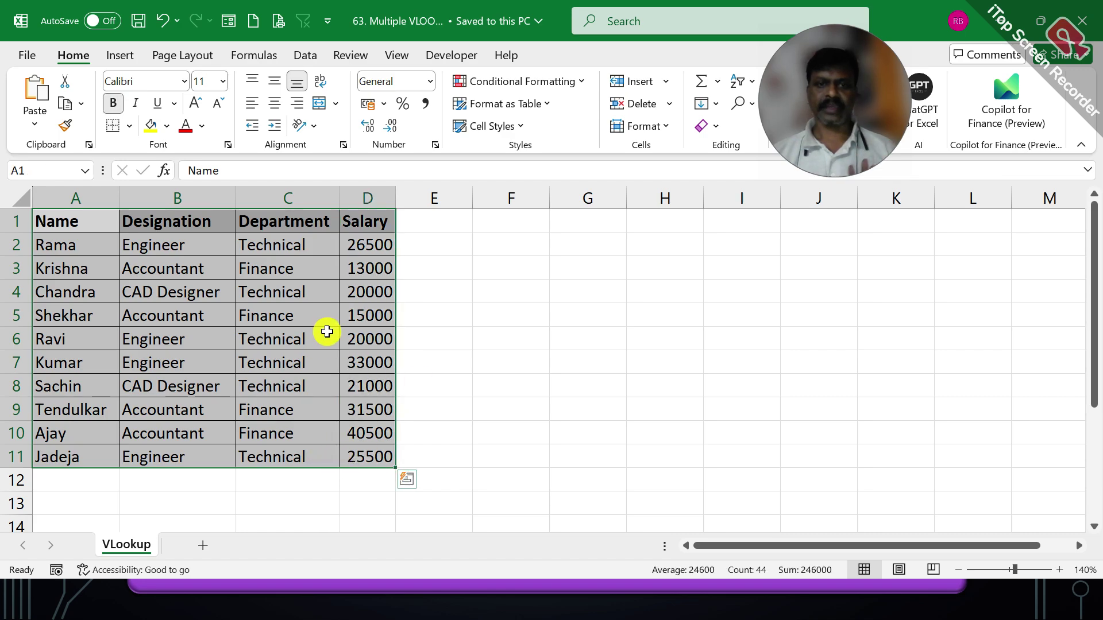
{"action": "left_click", "coordinate": [361, 290]}
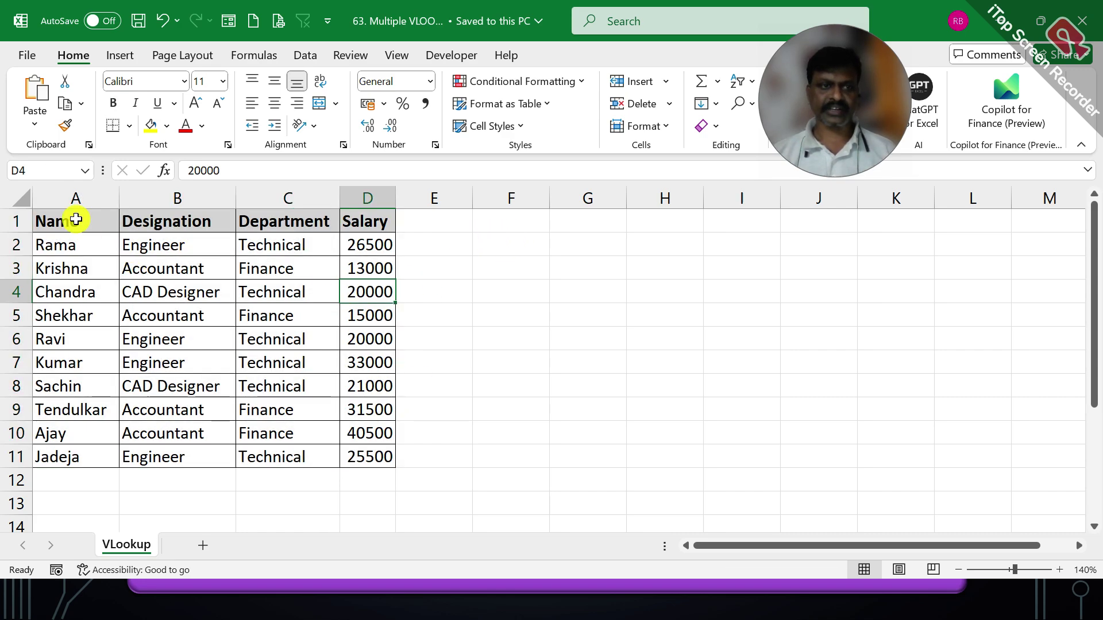
- Copy the header row A1:D1 to F1, keeping the source column widths
{"action": "left_click_drag", "start_coordinate": [73, 217], "coordinate": [355, 218]}
{"action": "right_click", "coordinate": [355, 218]}
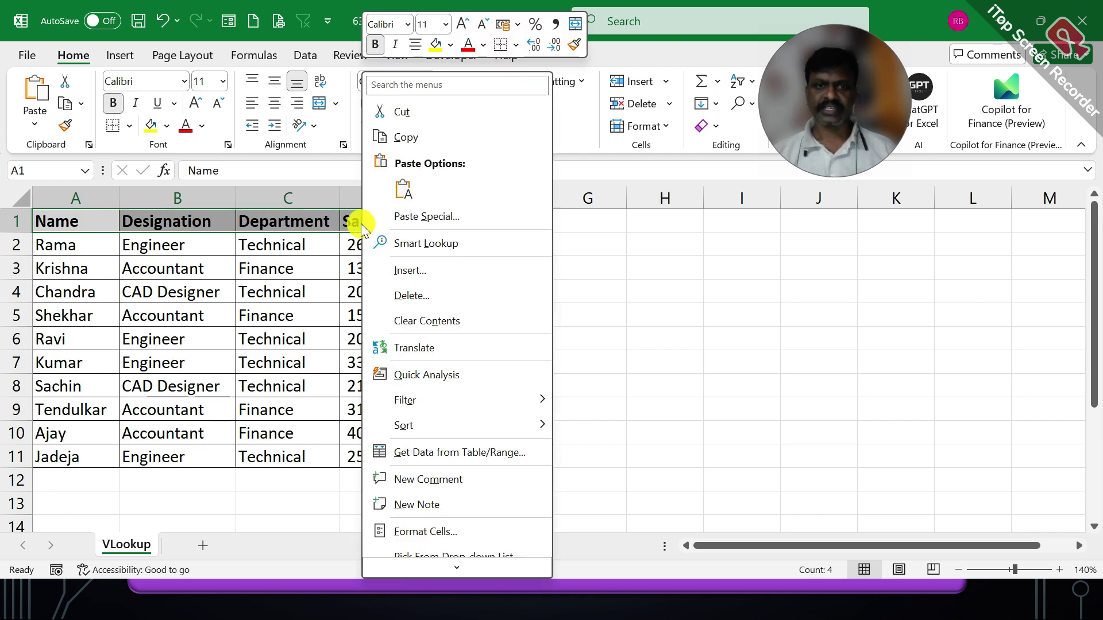
{"action": "left_click", "coordinate": [407, 139]}
{"action": "left_click", "coordinate": [516, 222]}
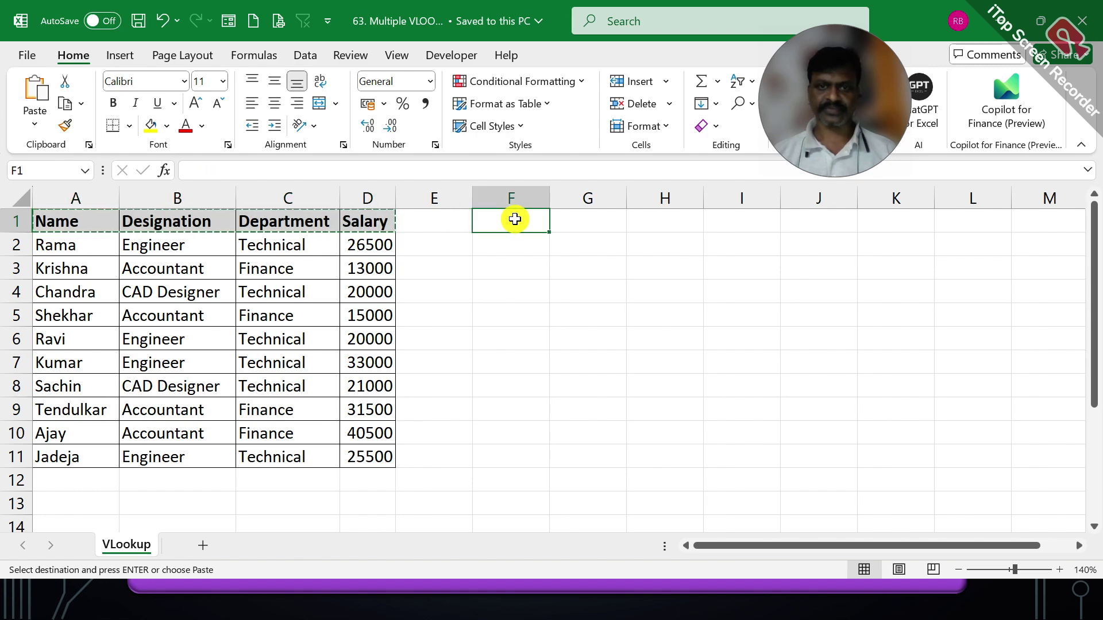
{"action": "right_click", "coordinate": [514, 218]}
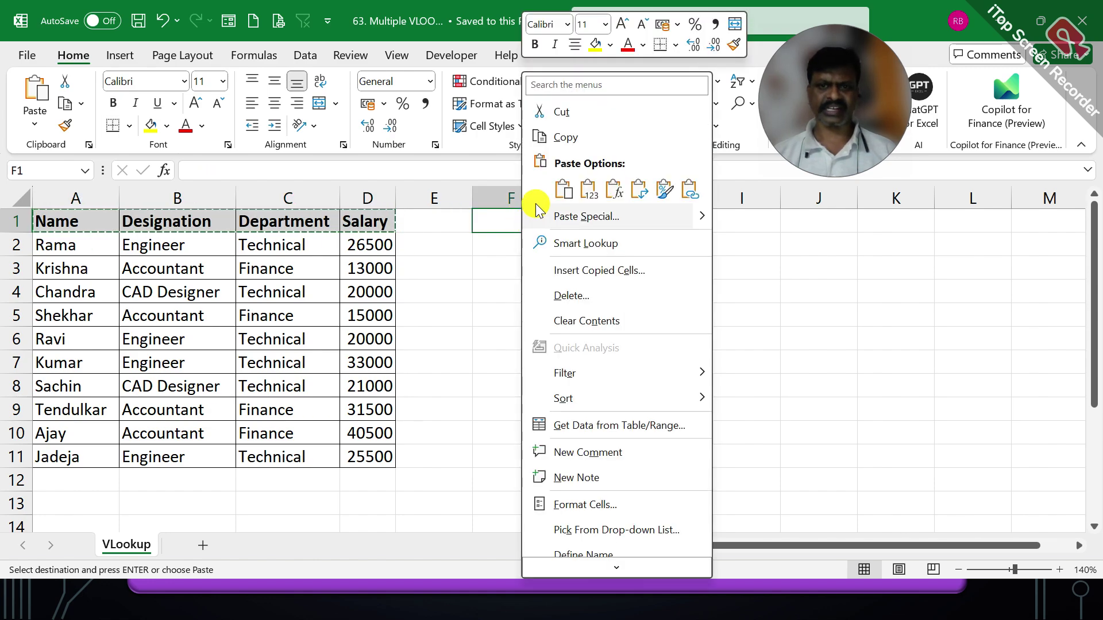
{"action": "left_click", "coordinate": [564, 194]}
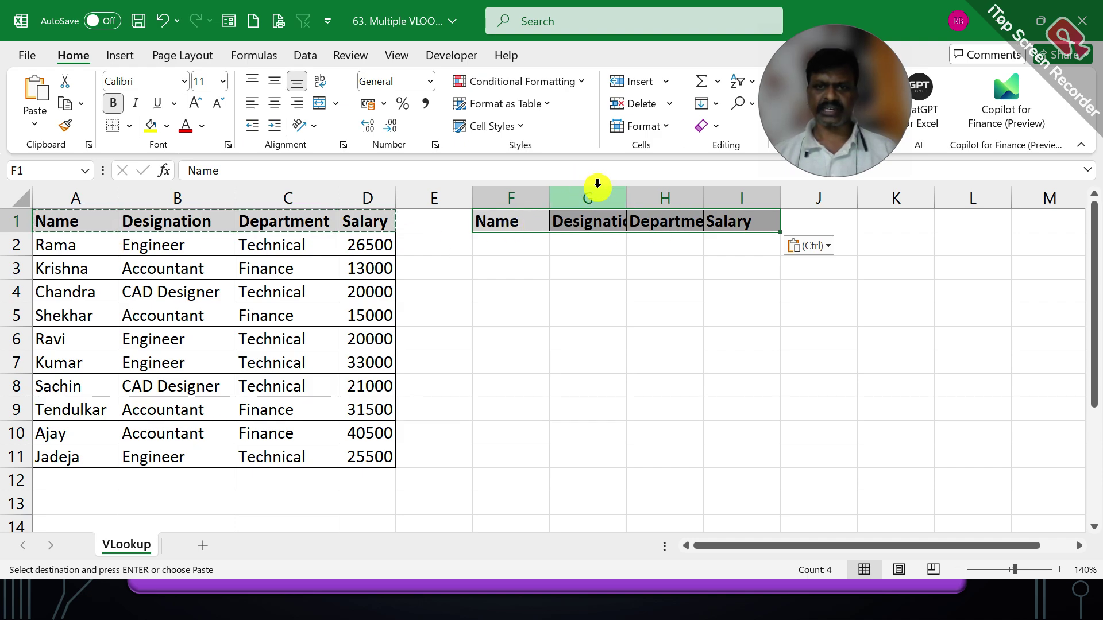
{"action": "left_click", "coordinate": [162, 20]}
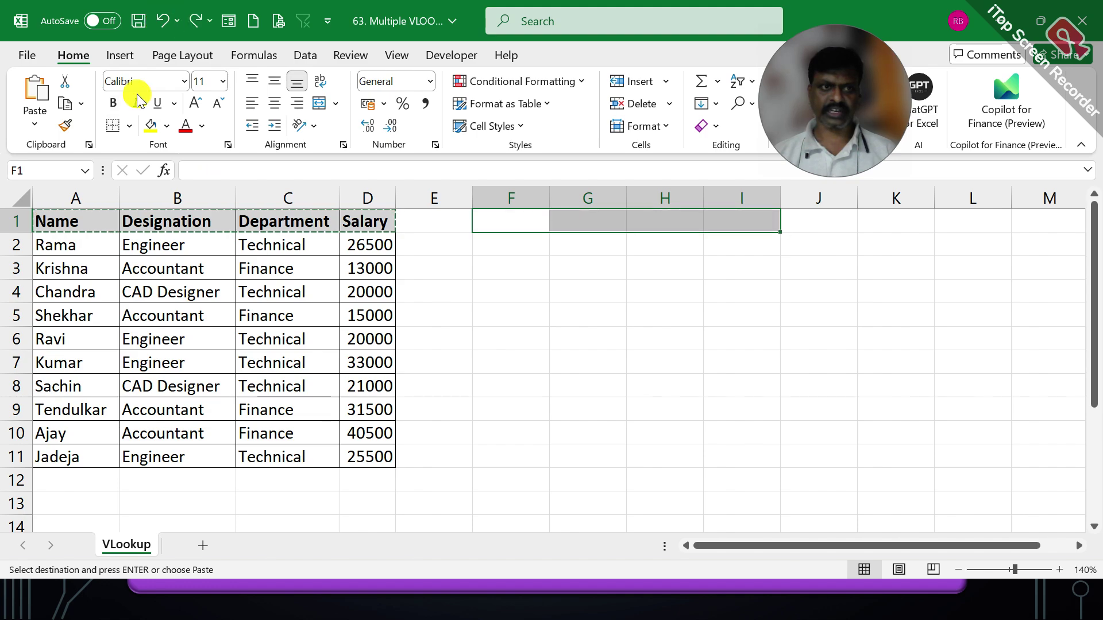
{"action": "left_click", "coordinate": [37, 122]}
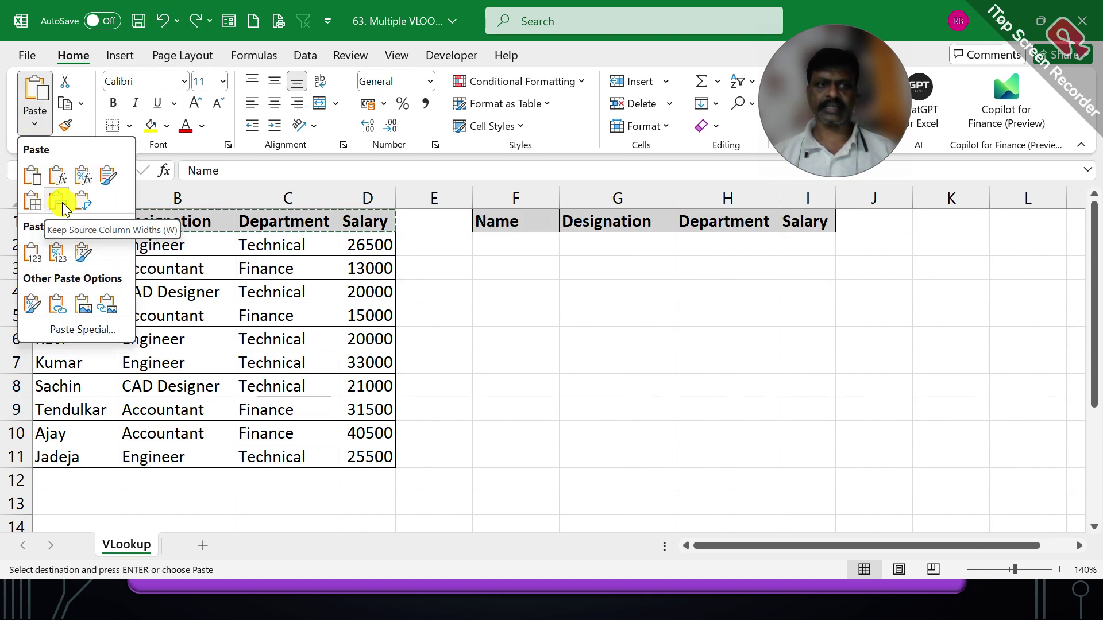
{"action": "left_click", "coordinate": [62, 202]}
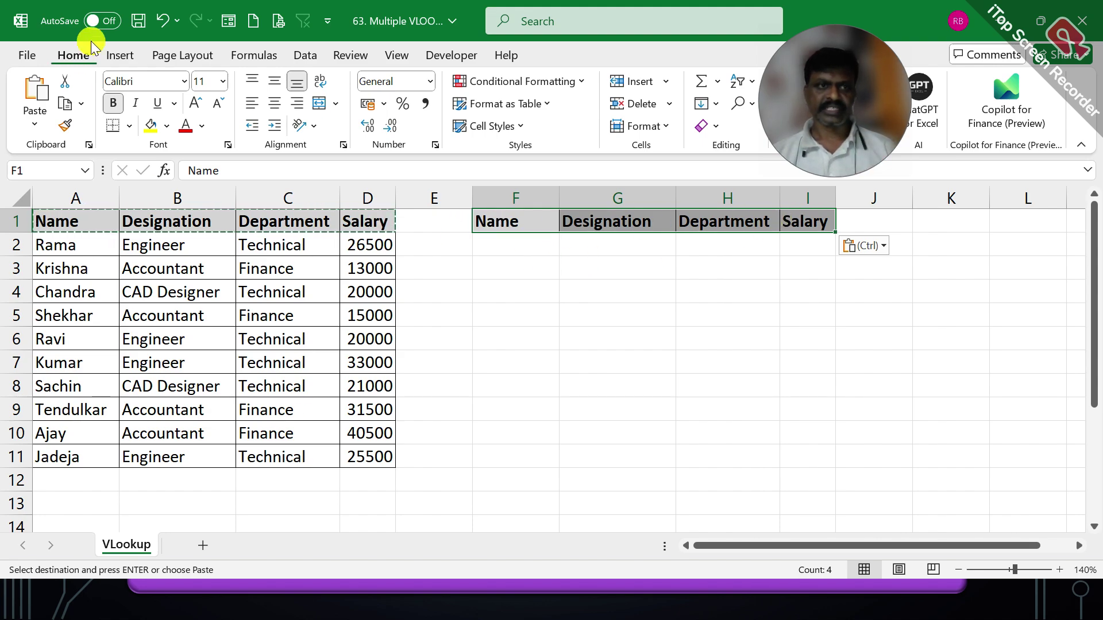
- Fill the copied header cells F1:I1 with the standard light green colour
{"action": "left_click", "coordinate": [168, 126]}
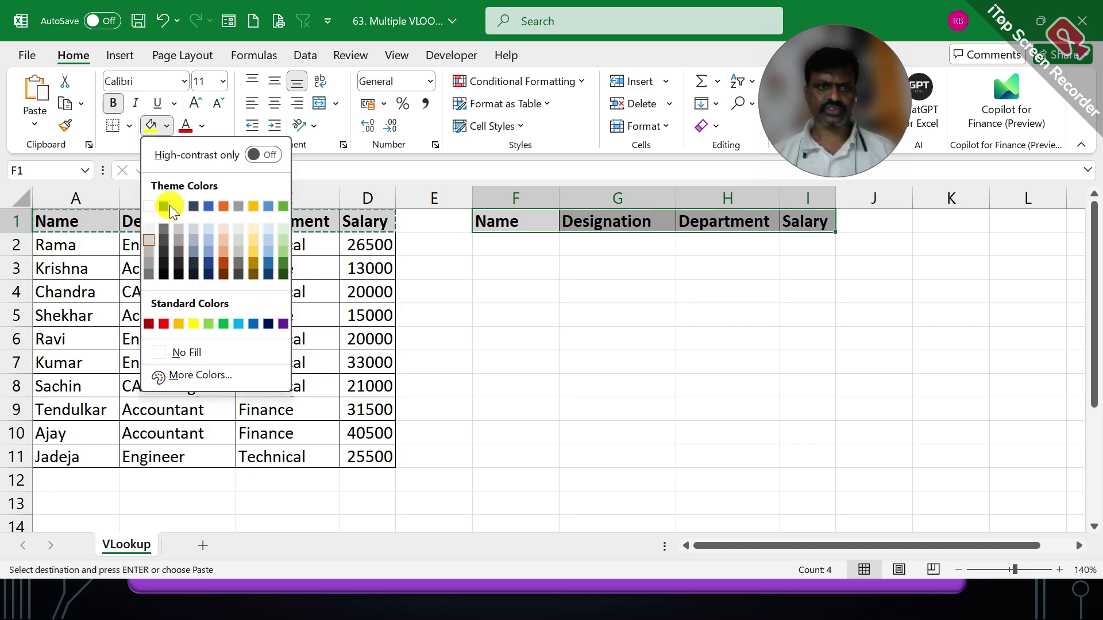
{"action": "left_click", "coordinate": [205, 326]}
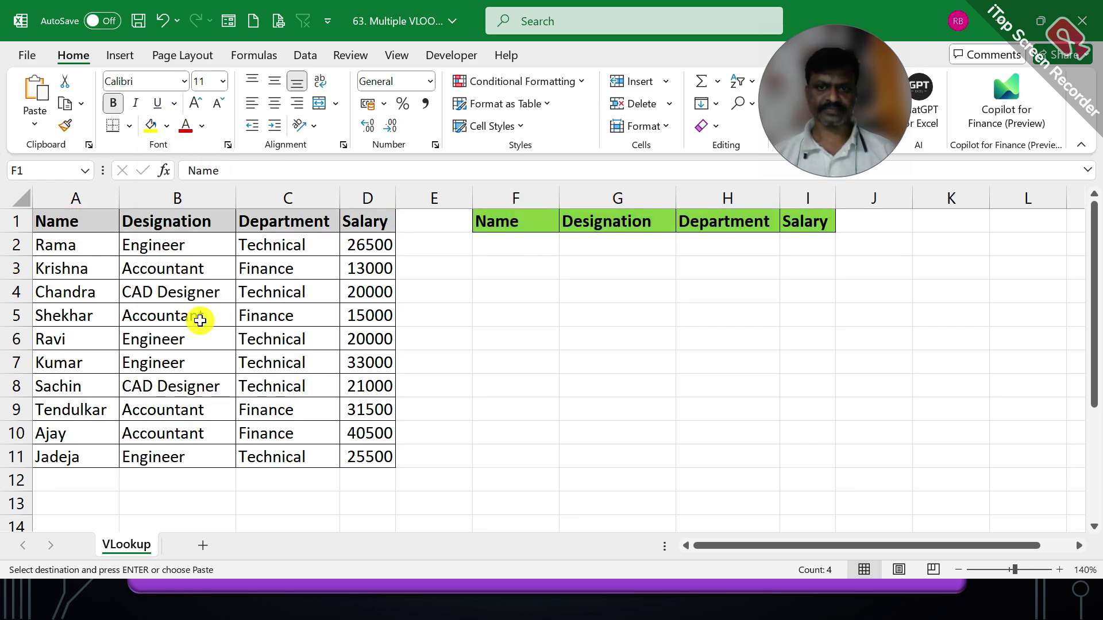
{"action": "left_click", "coordinate": [522, 239]}
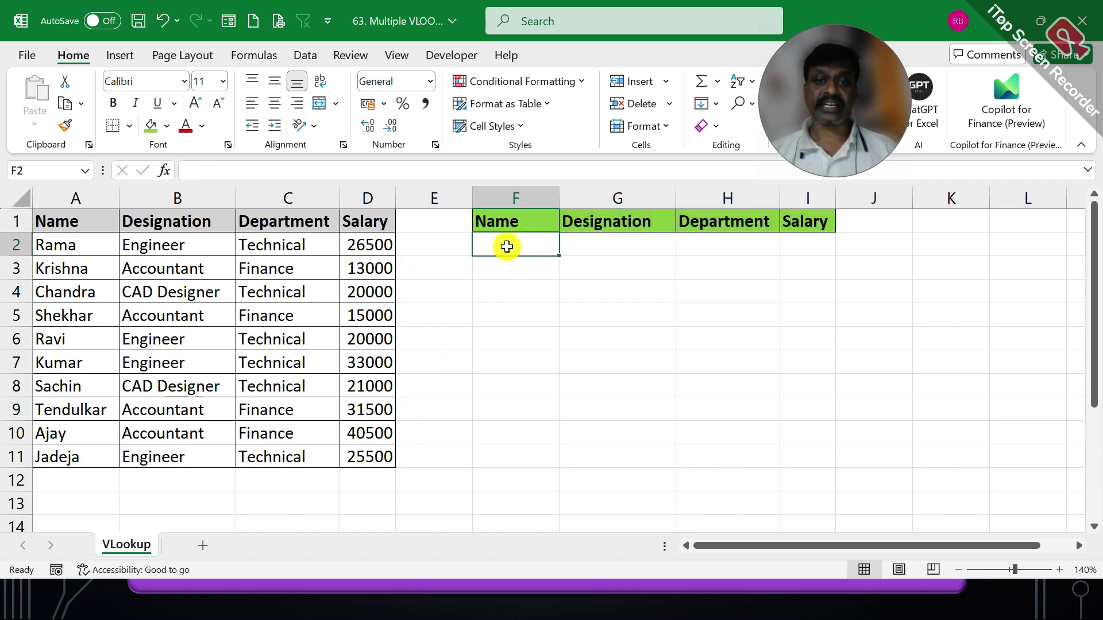
{"action": "left_click", "coordinate": [77, 314]}
{"action": "left_click", "coordinate": [501, 245]}
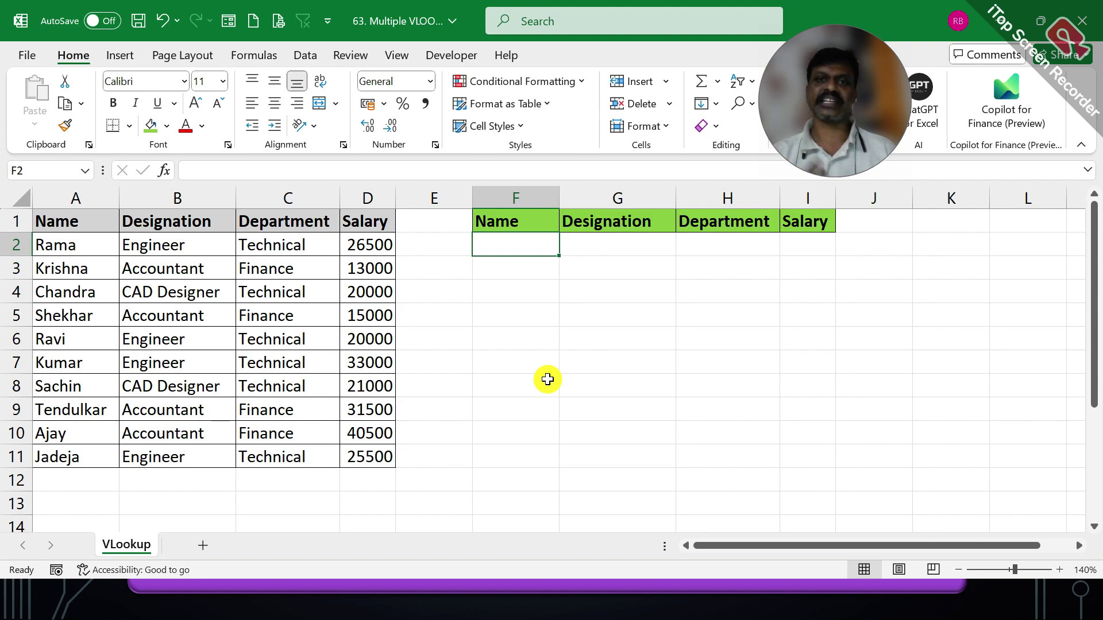
{"action": "type", "text": "="}
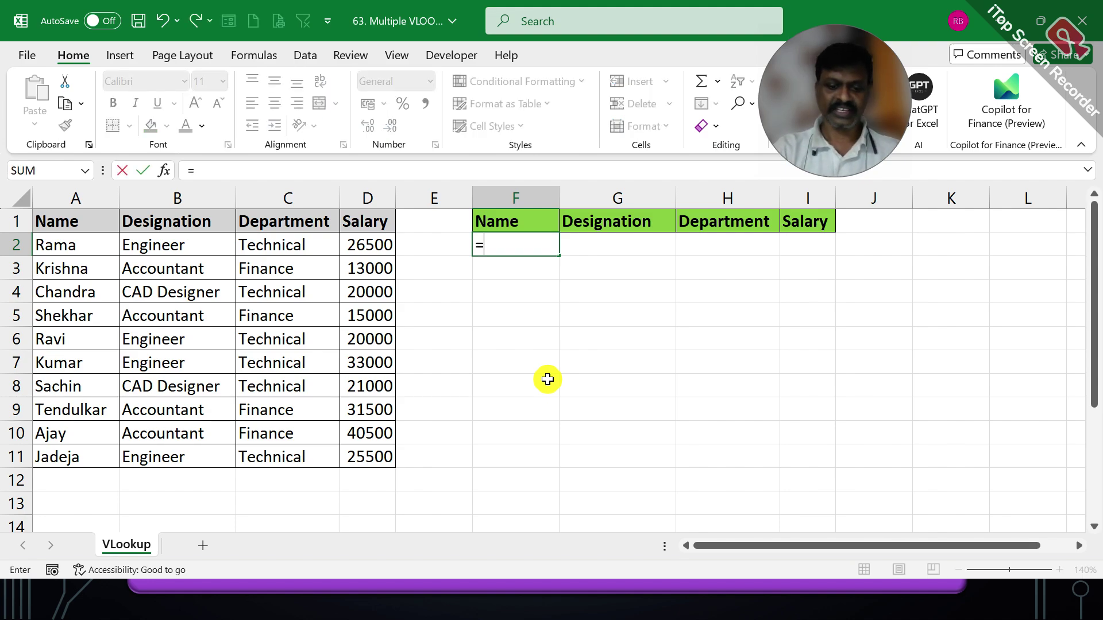
{"action": "type", "text": "VLOOKUP("}
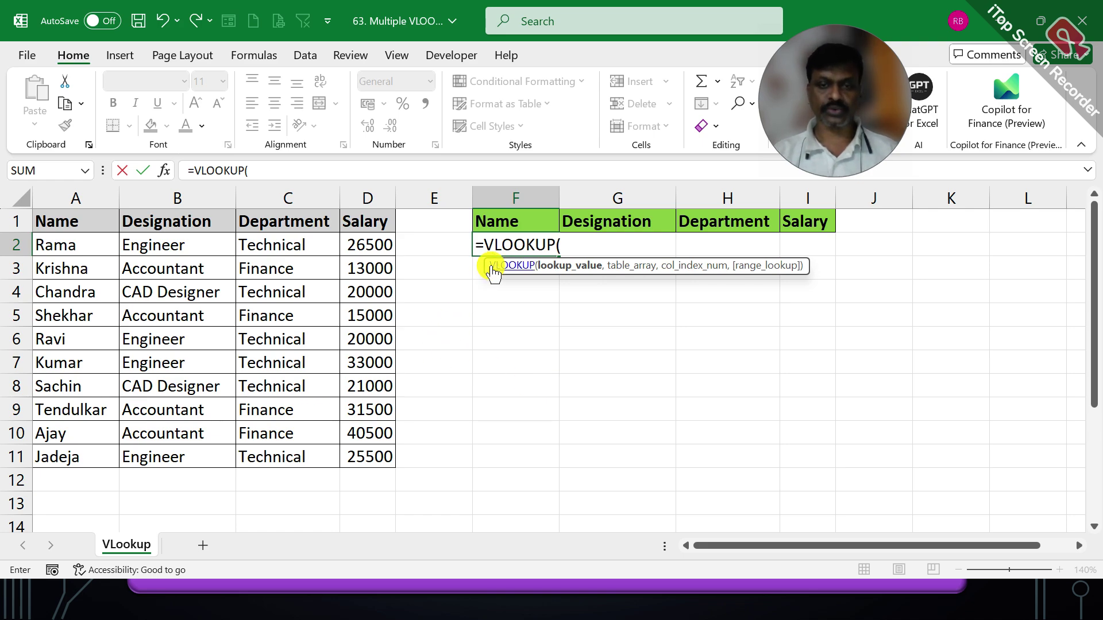
{"action": "key", "text": "Escape"}
{"action": "left_click", "coordinate": [588, 241]}
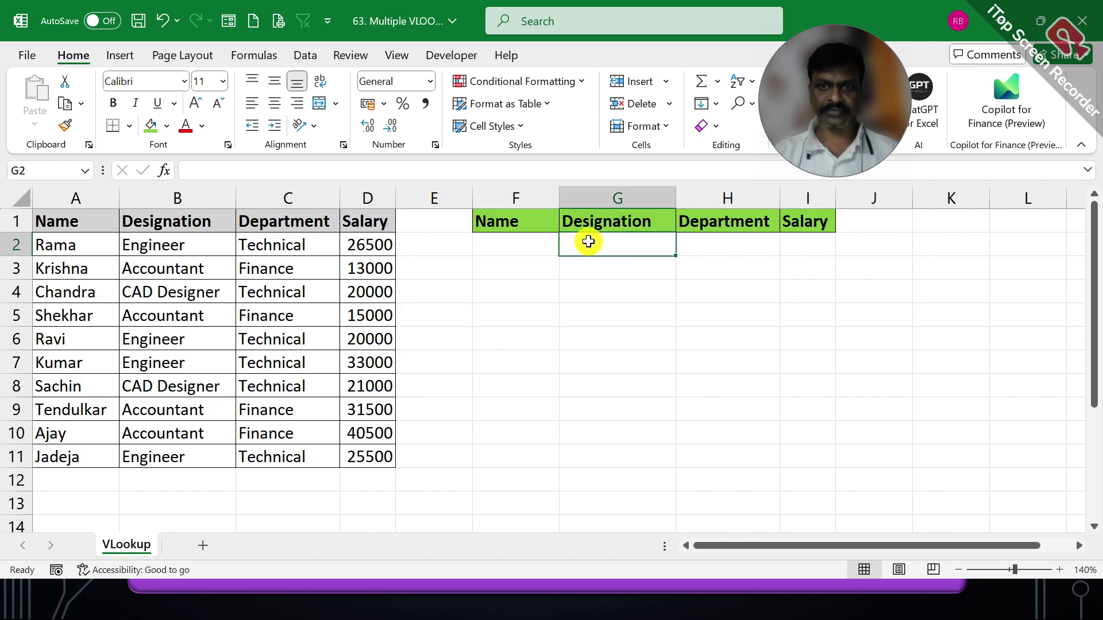
{"action": "left_click", "coordinate": [517, 239]}
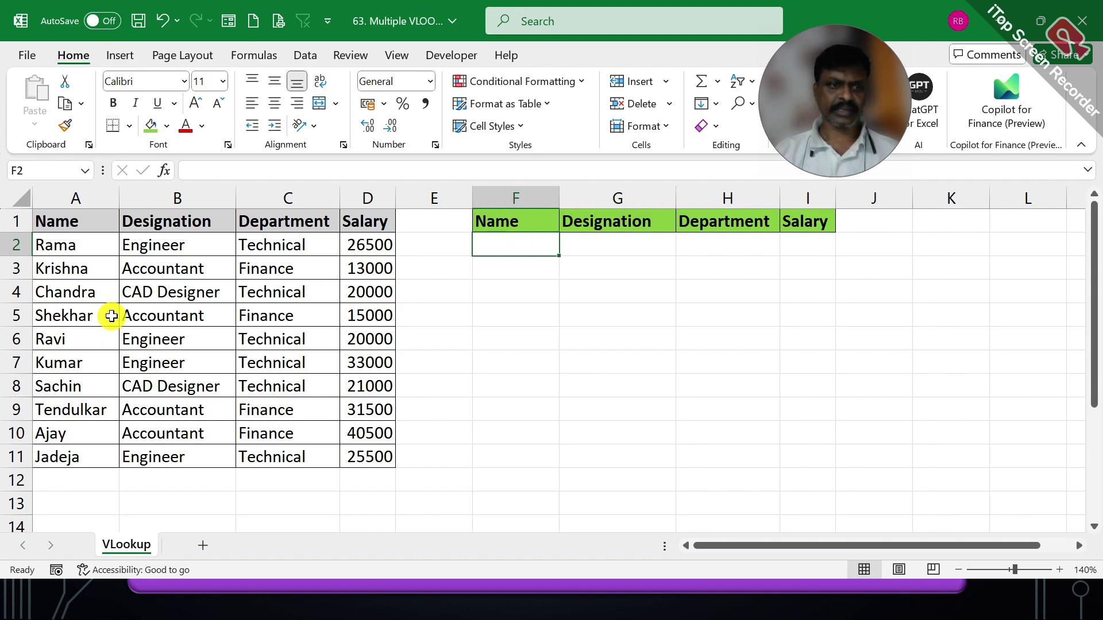
- Copy the employee name from A5 into F2 as the lookup value
{"action": "left_click", "coordinate": [88, 311]}
{"action": "right_click", "coordinate": [88, 311]}
{"action": "left_click", "coordinate": [128, 67]}
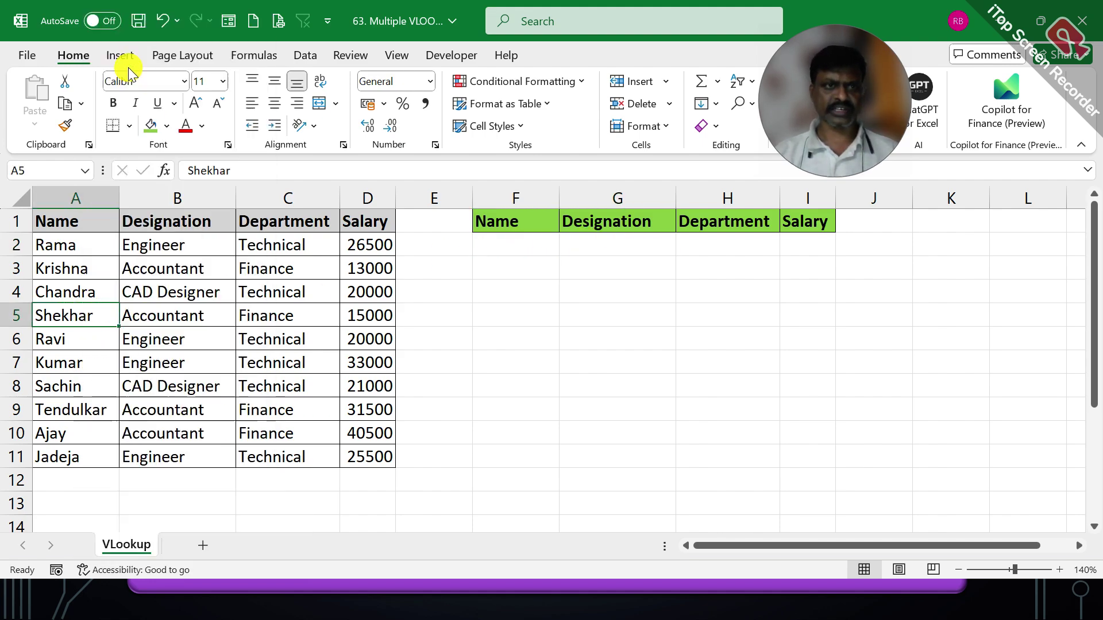
{"action": "right_click", "coordinate": [533, 244]}
{"action": "left_click", "coordinate": [571, 187]}
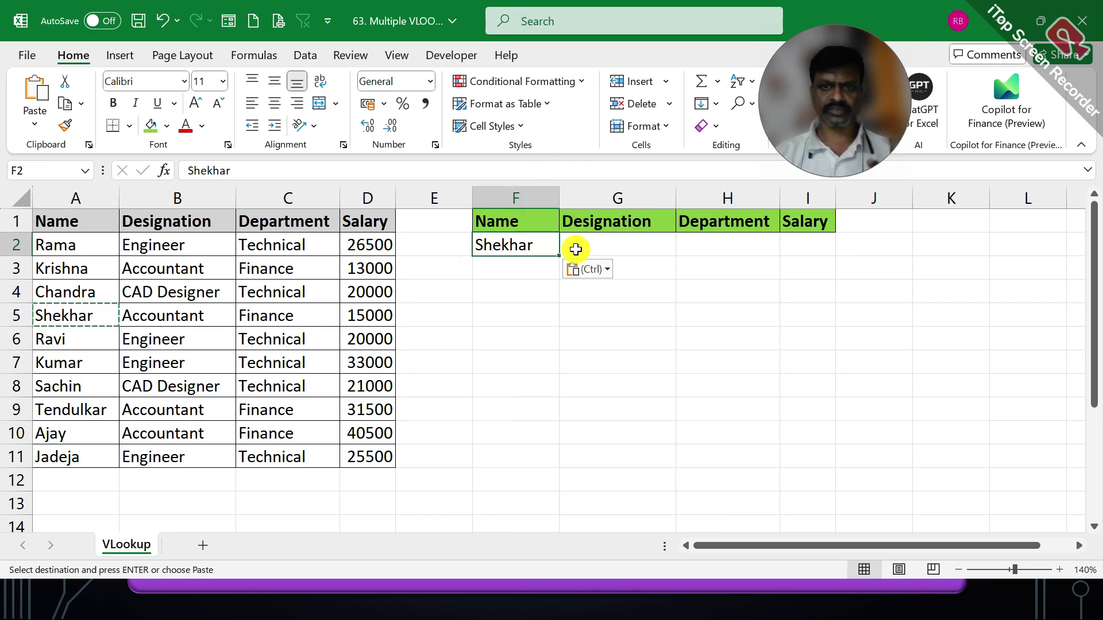
- Enter the formula =VLOOKUP($F$2,$A$2:$D$11,2,0) in G2 under Designation
{"action": "left_click", "coordinate": [597, 240]}
{"action": "type", "text": "="}
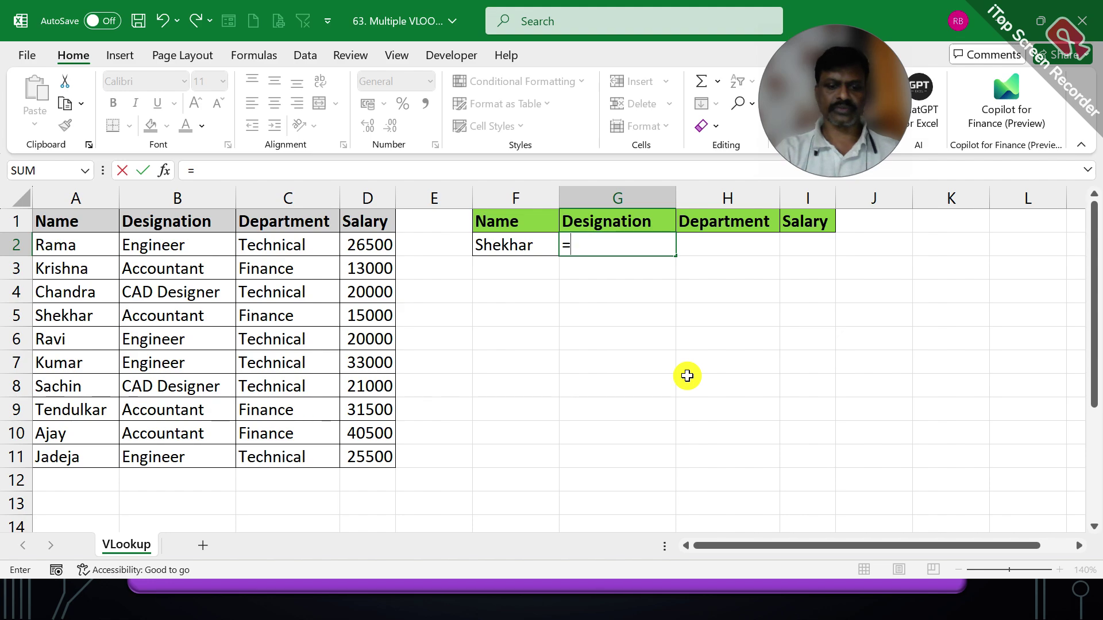
{"action": "type", "text": "VLOOKUP("}
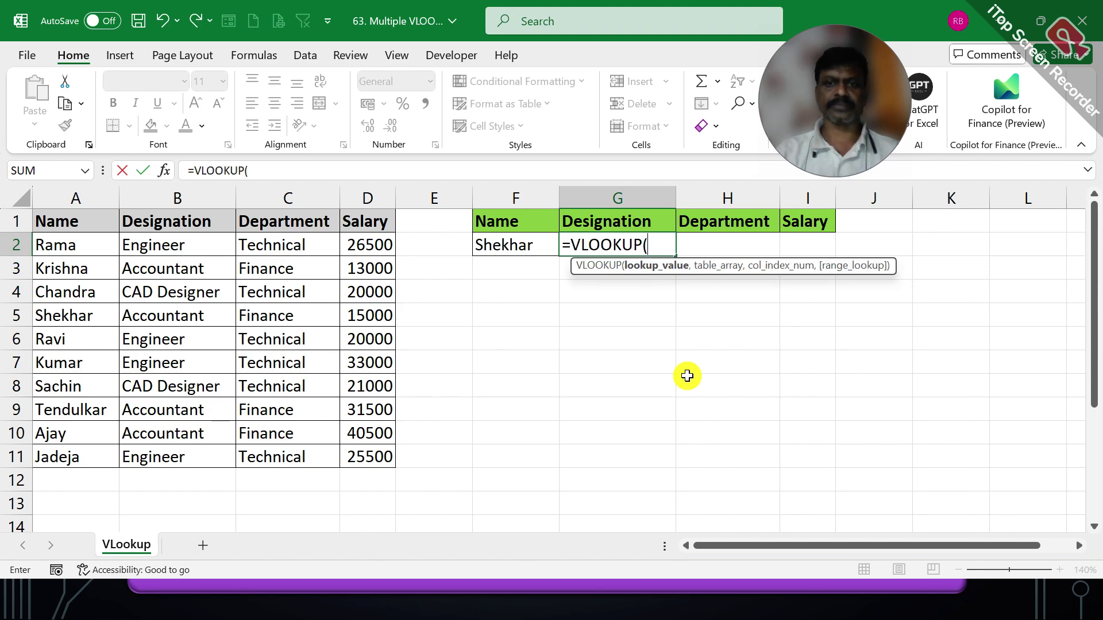
{"action": "key", "text": "Left"}
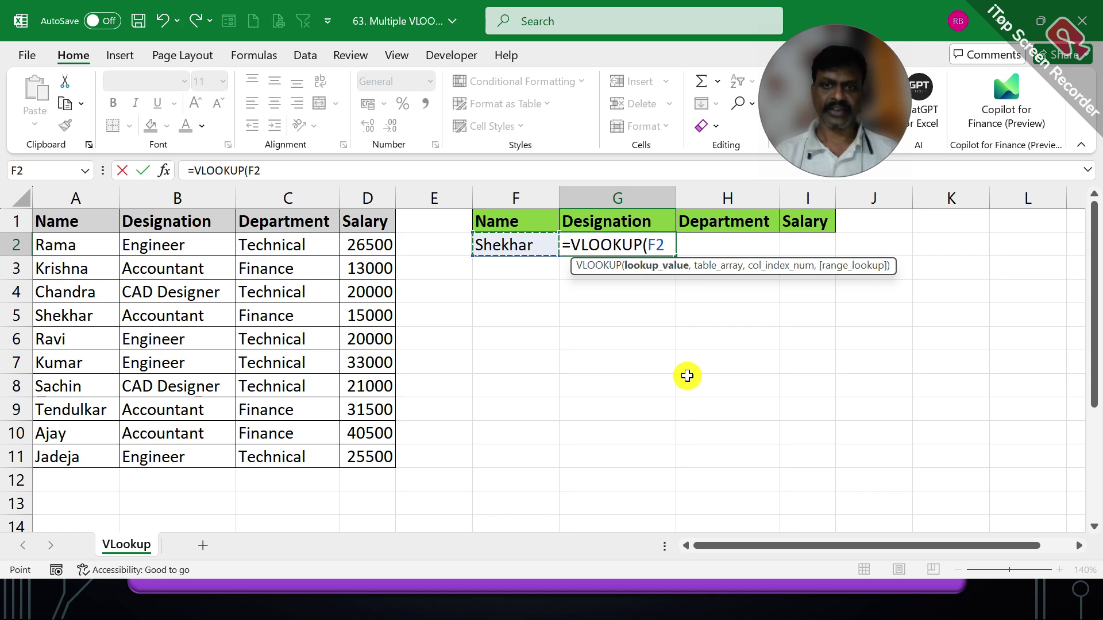
{"action": "key", "text": "F4"}
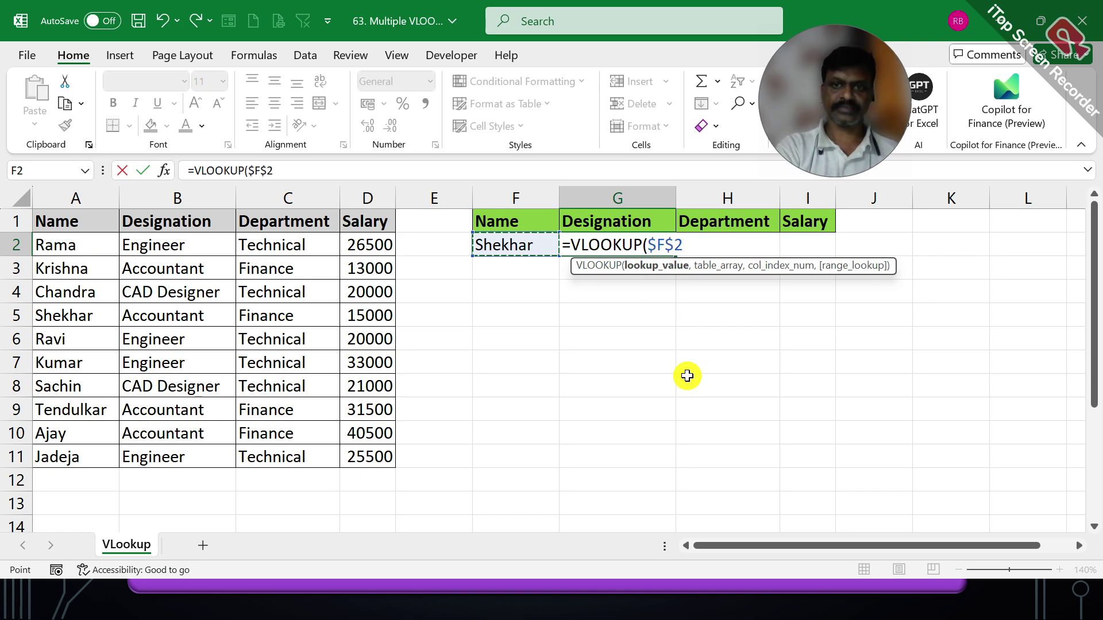
{"action": "type", "text": ","}
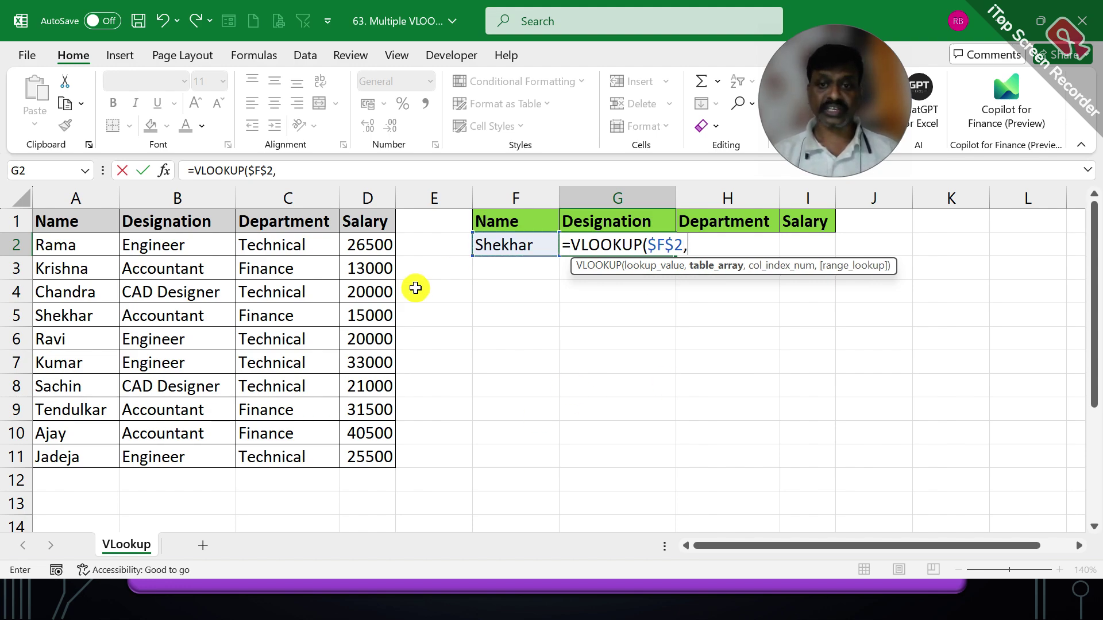
{"action": "left_click_drag", "start_coordinate": [69, 239], "coordinate": [349, 449]}
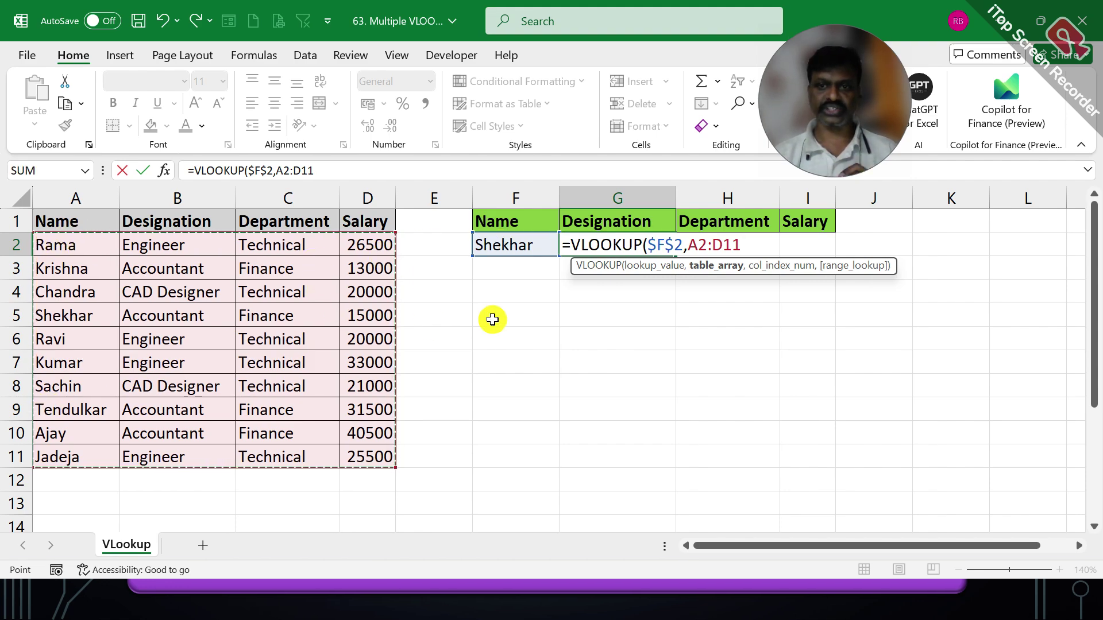
{"action": "key", "text": "F4"}
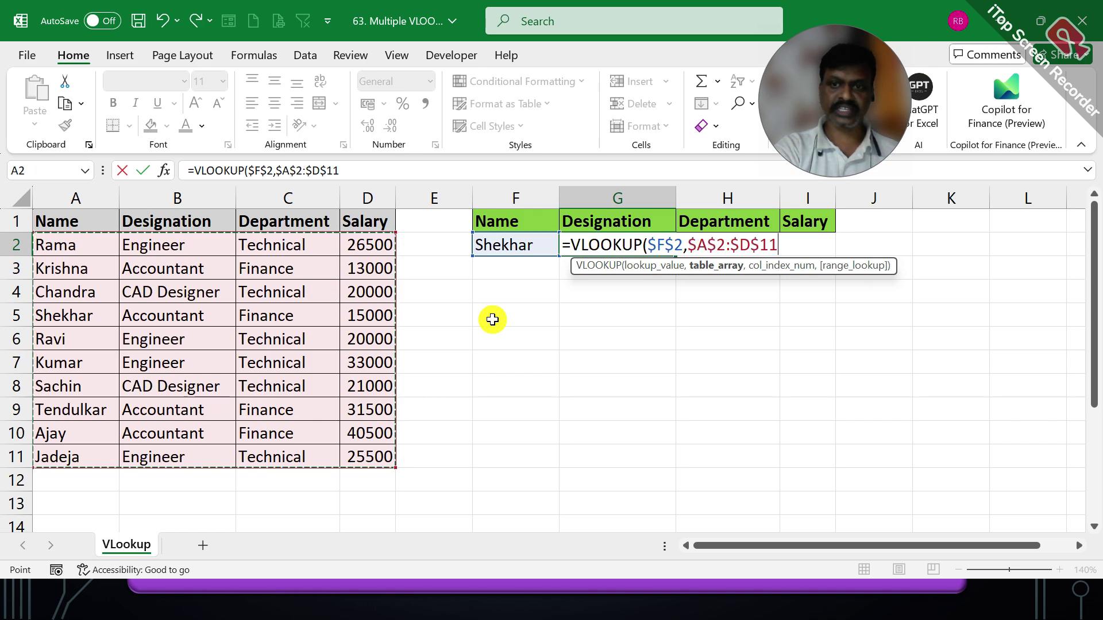
{"action": "type", "text": ",2"}
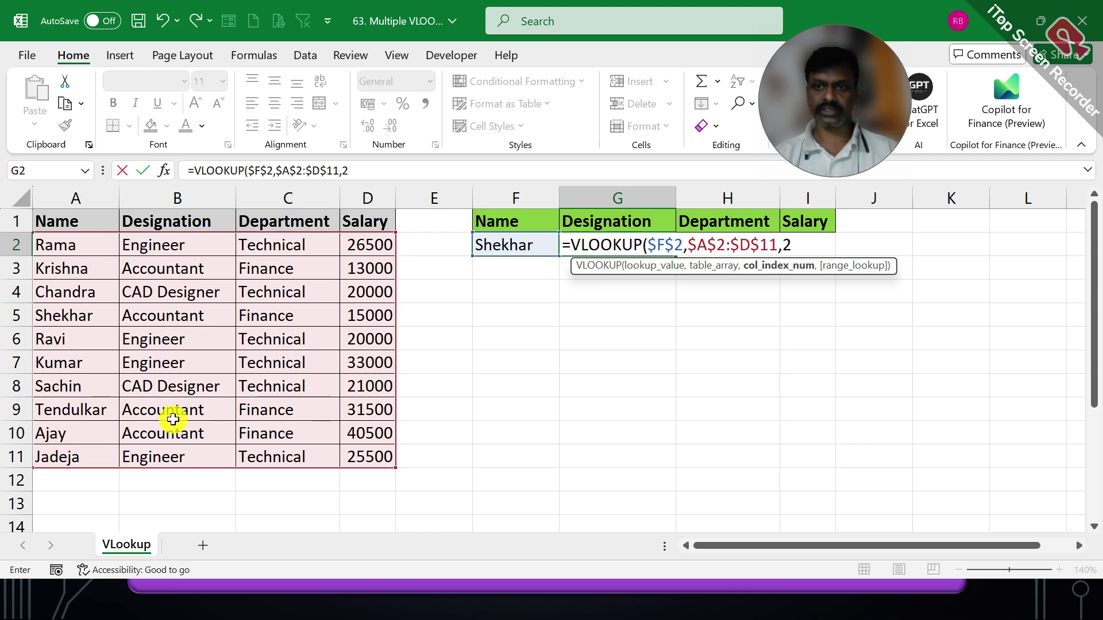
{"action": "type", "text": ",0"}
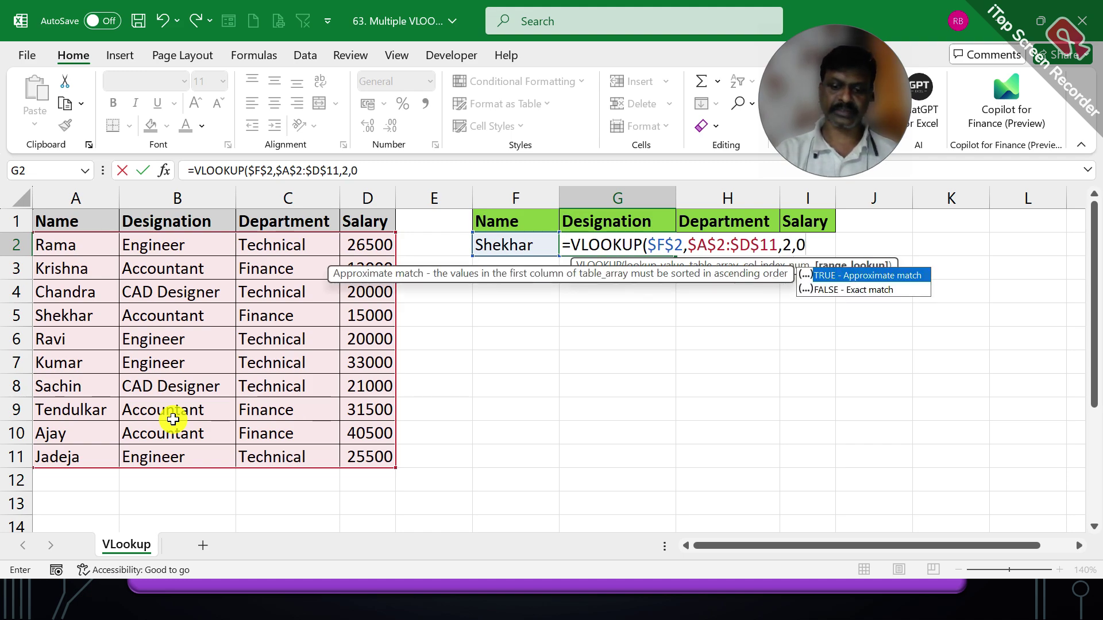
{"action": "type", "text": ")"}
{"action": "key", "text": "Tab"}
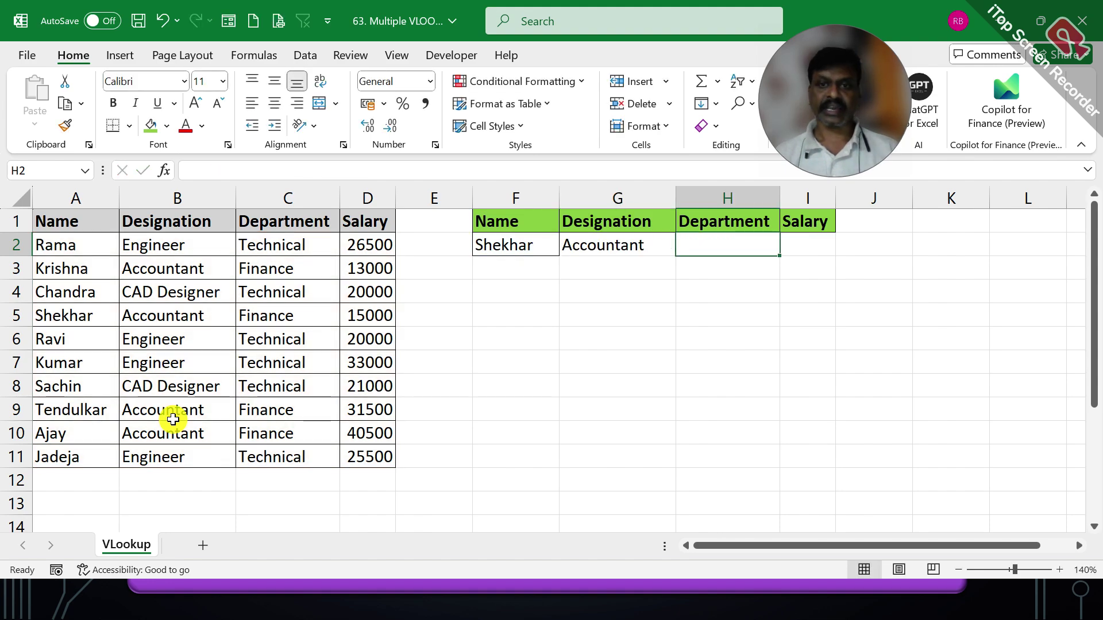
{"action": "left_click", "coordinate": [492, 239]}
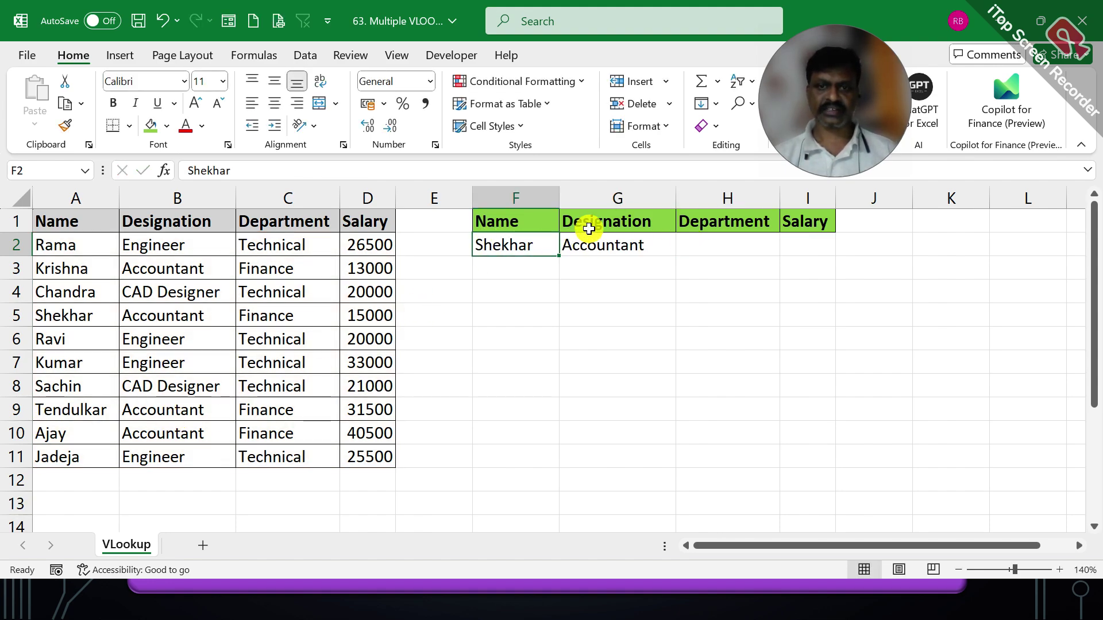
{"action": "left_click", "coordinate": [588, 243]}
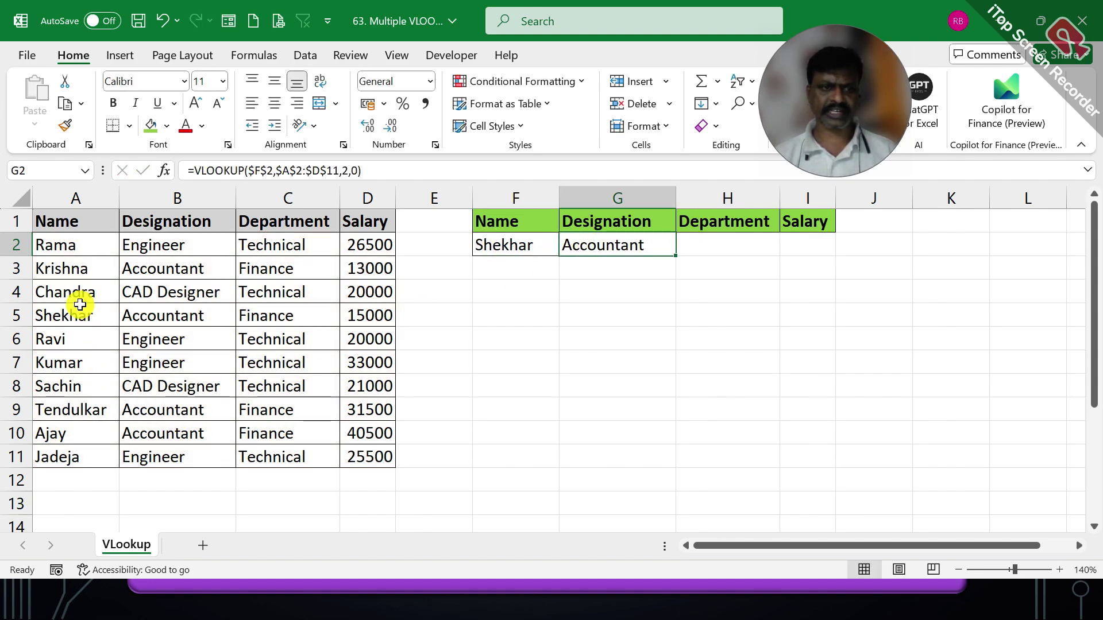
{"action": "left_click_drag", "start_coordinate": [75, 315], "coordinate": [179, 316]}
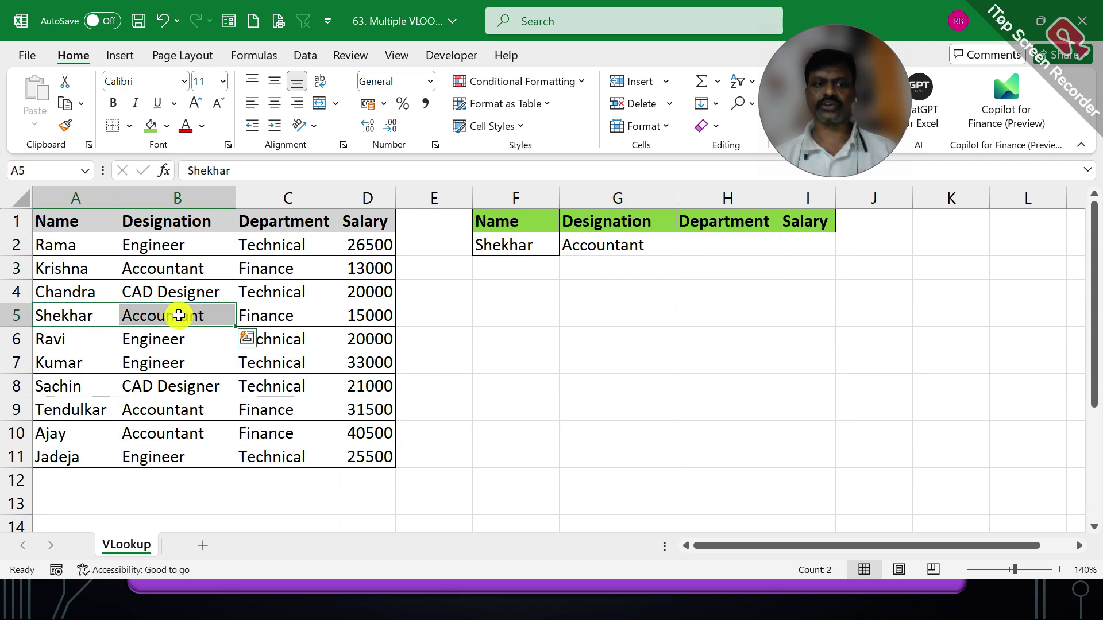
- Fill the VLOOKUP formula from G2 across to H2 and I2 under Department and Salary
{"action": "left_click", "coordinate": [689, 244]}
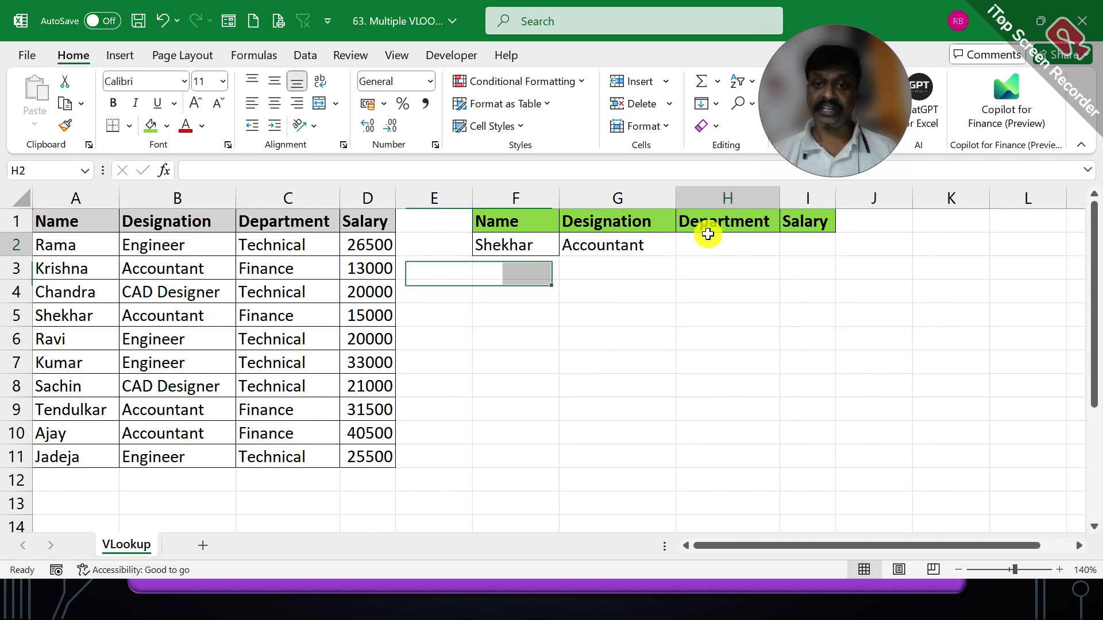
{"action": "left_click", "coordinate": [636, 242]}
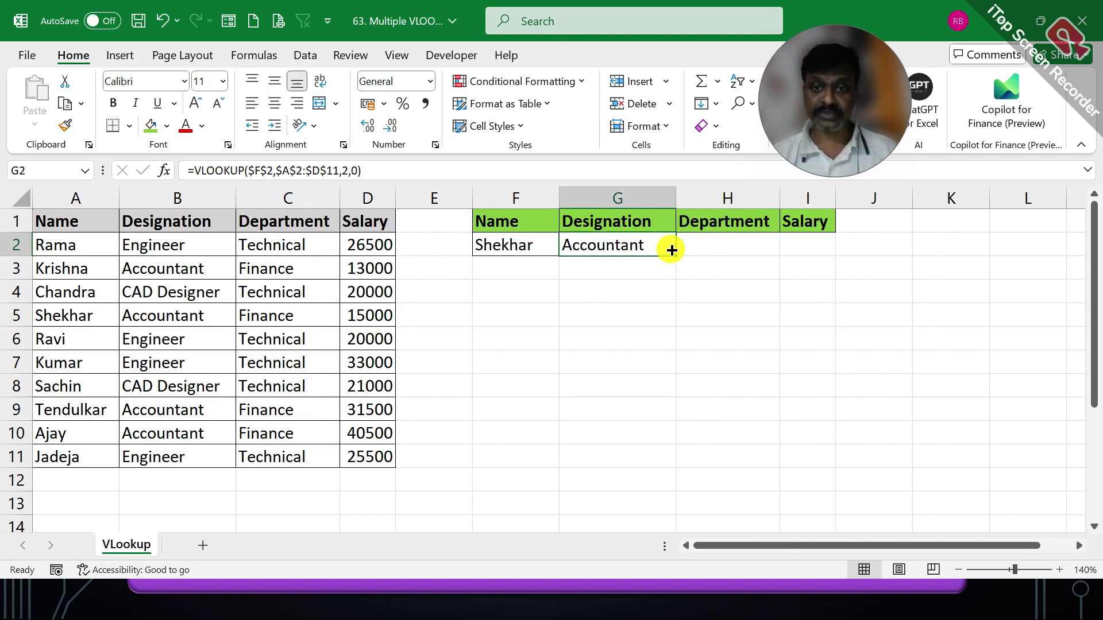
{"action": "left_click_drag", "start_coordinate": [670, 250], "coordinate": [793, 245]}
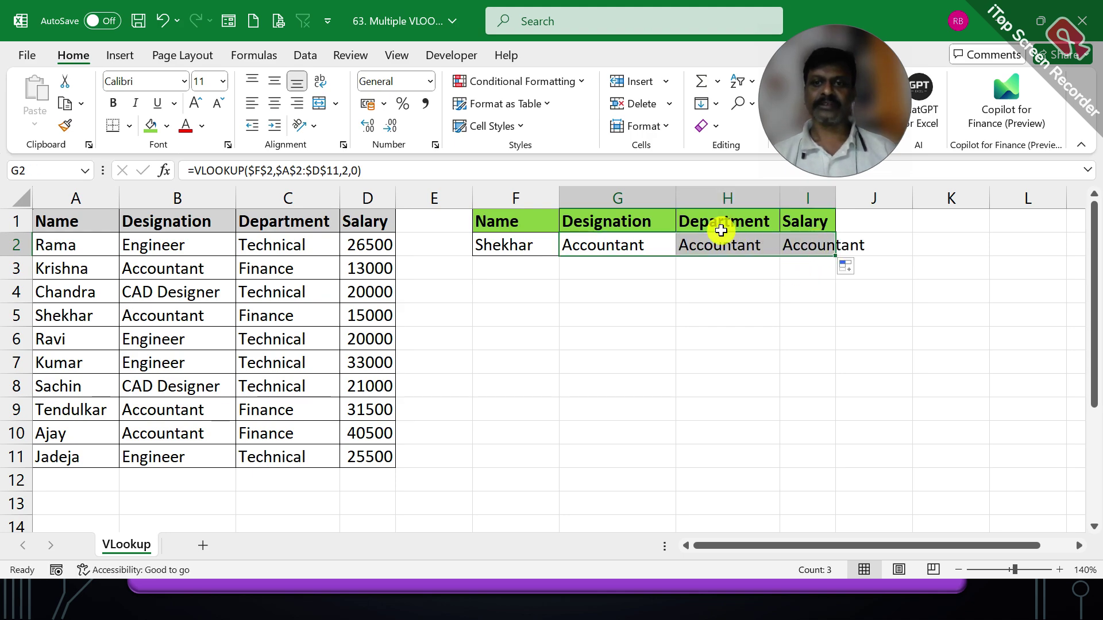
- Check the filled results in H2 and I2 against row 5 of the employee table, and clear the contents of G2:I2
{"action": "left_click", "coordinate": [740, 241]}
{"action": "left_click", "coordinate": [805, 240]}
{"action": "left_click", "coordinate": [727, 237]}
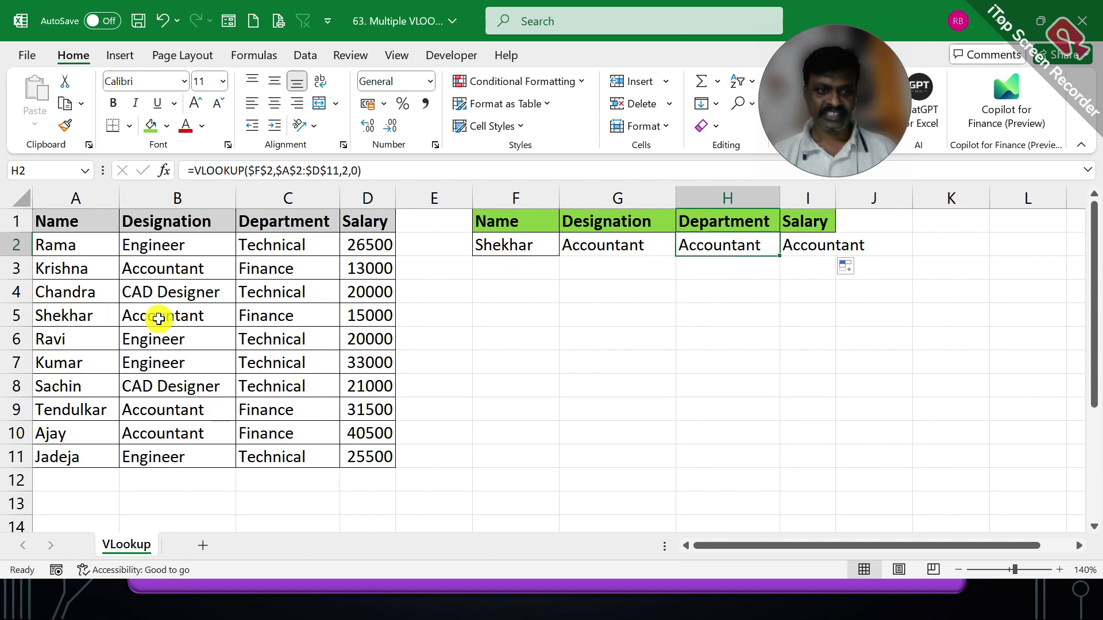
{"action": "left_click", "coordinate": [260, 314]}
{"action": "left_click", "coordinate": [366, 311]}
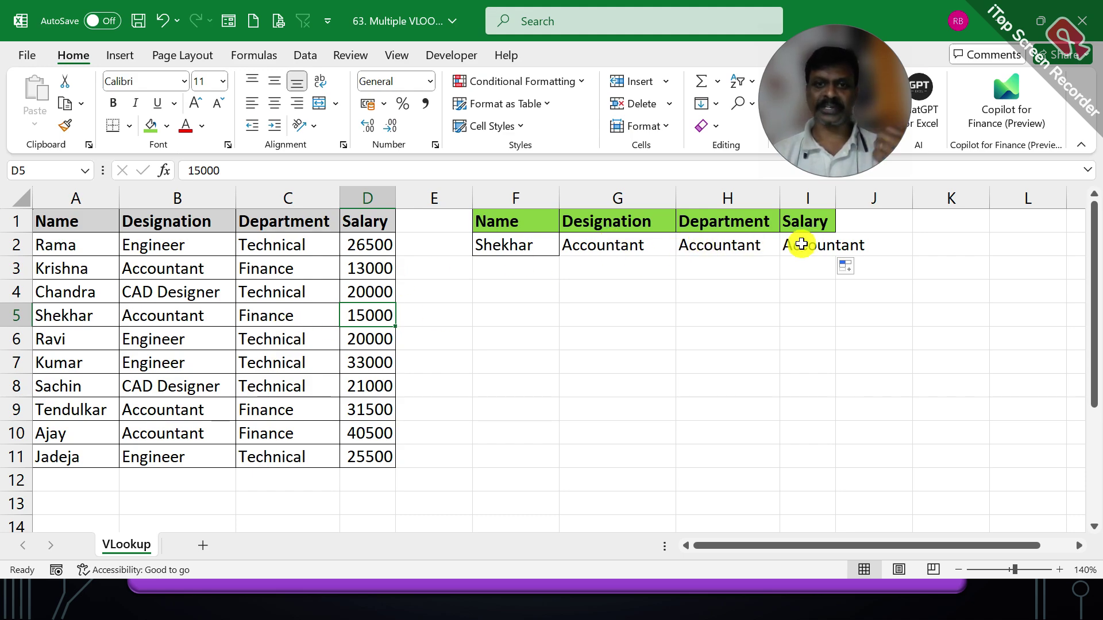
{"action": "left_click_drag", "start_coordinate": [634, 243], "coordinate": [755, 240]}
{"action": "right_click", "coordinate": [766, 243]}
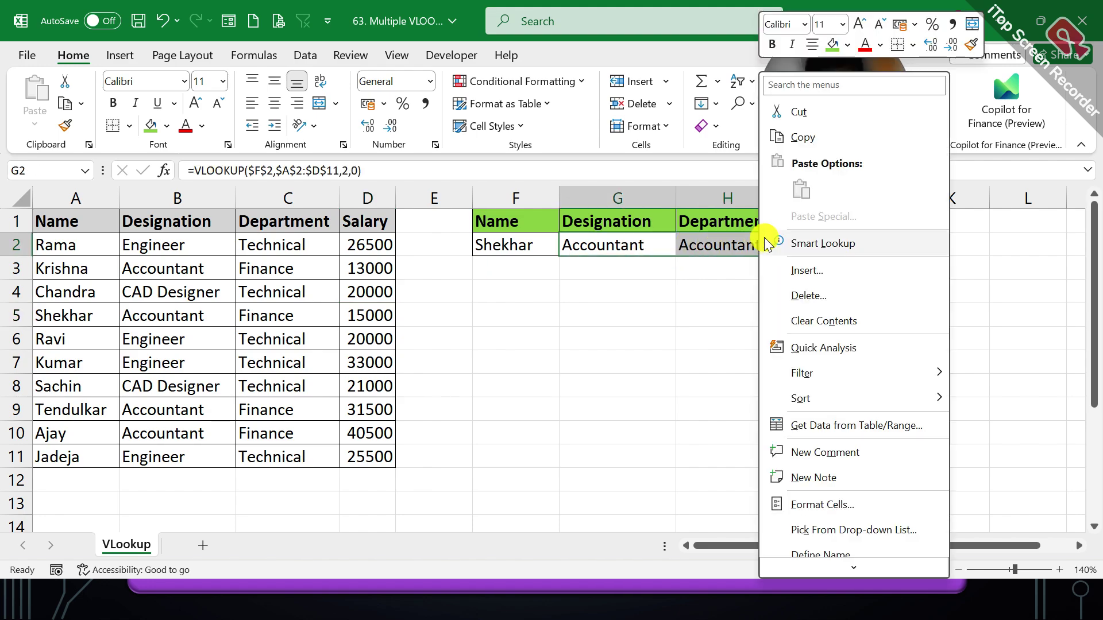
{"action": "left_click", "coordinate": [810, 320]}
- Start a VLOOKUP formula in G2 with the absolute lookup value $F$2 and the absolute table array $A$2:$D$11
{"action": "left_click", "coordinate": [618, 240]}
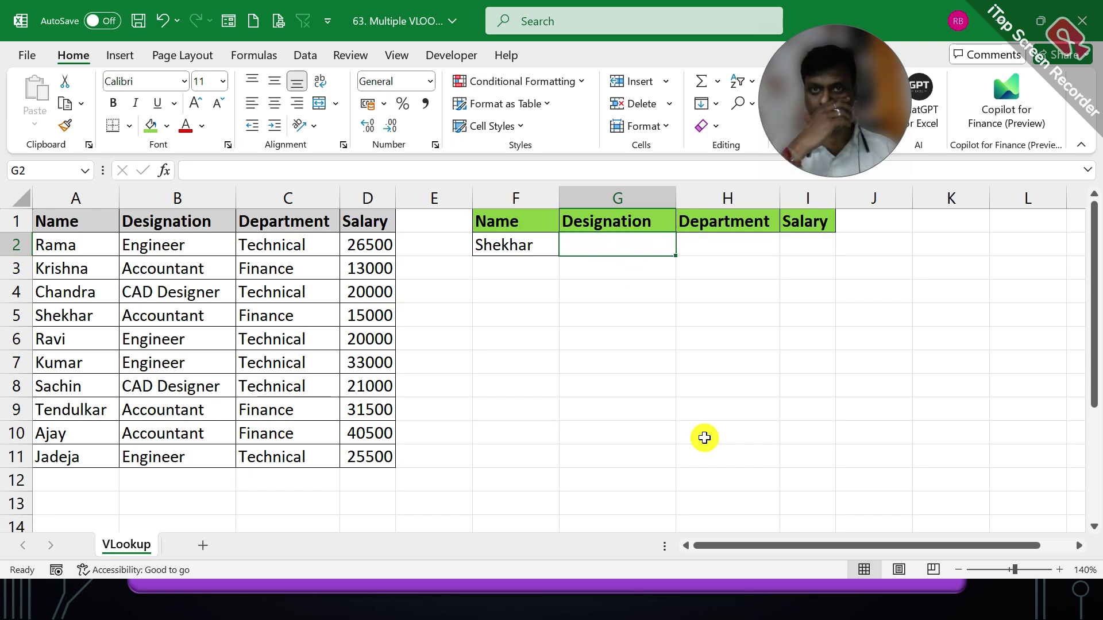
{"action": "type", "text": "=V"}
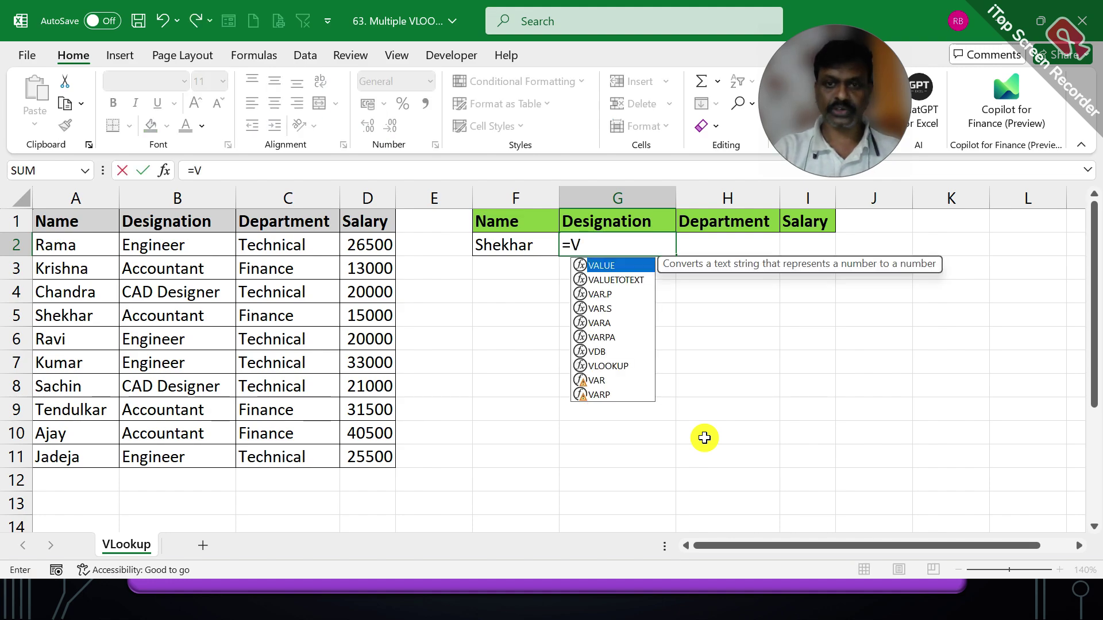
{"action": "type", "text": "LOOKUP("}
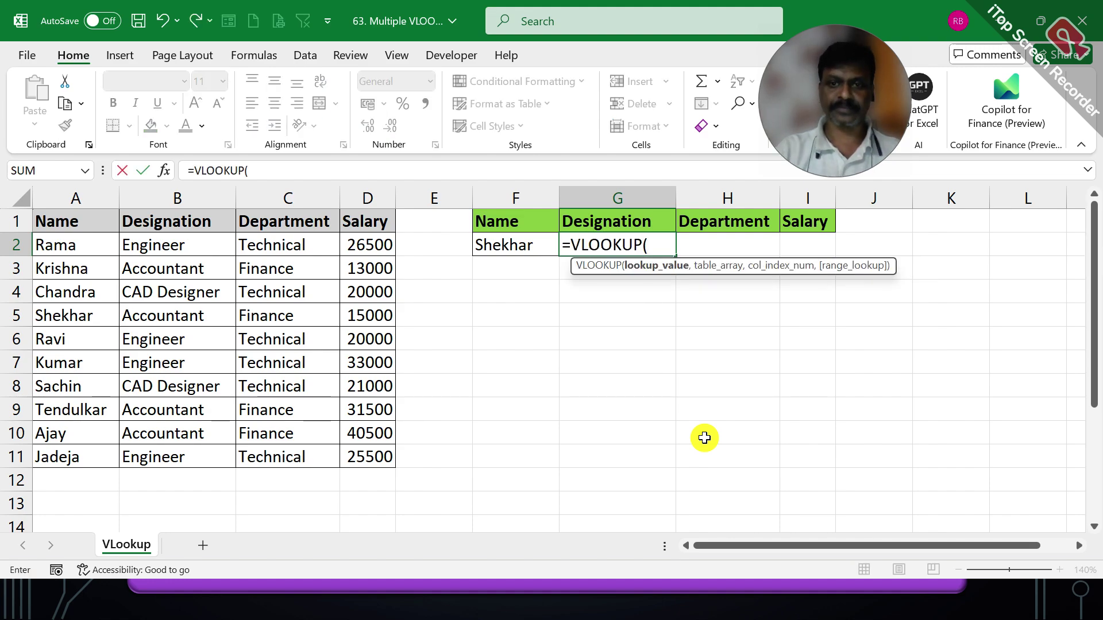
{"action": "key", "text": "Left"}
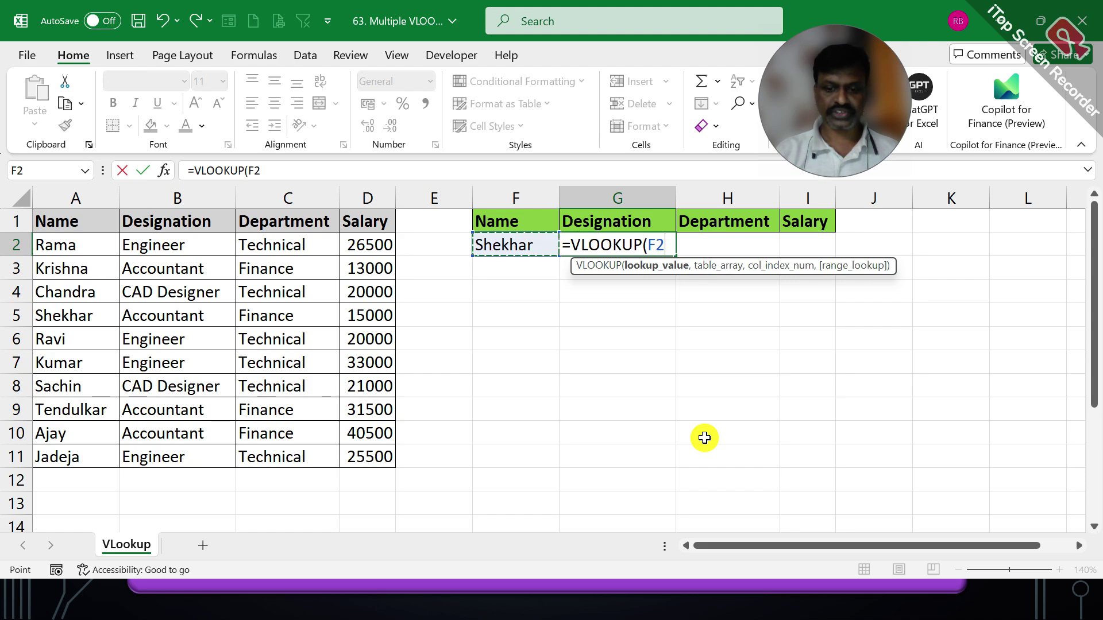
{"action": "key", "text": "F4"}
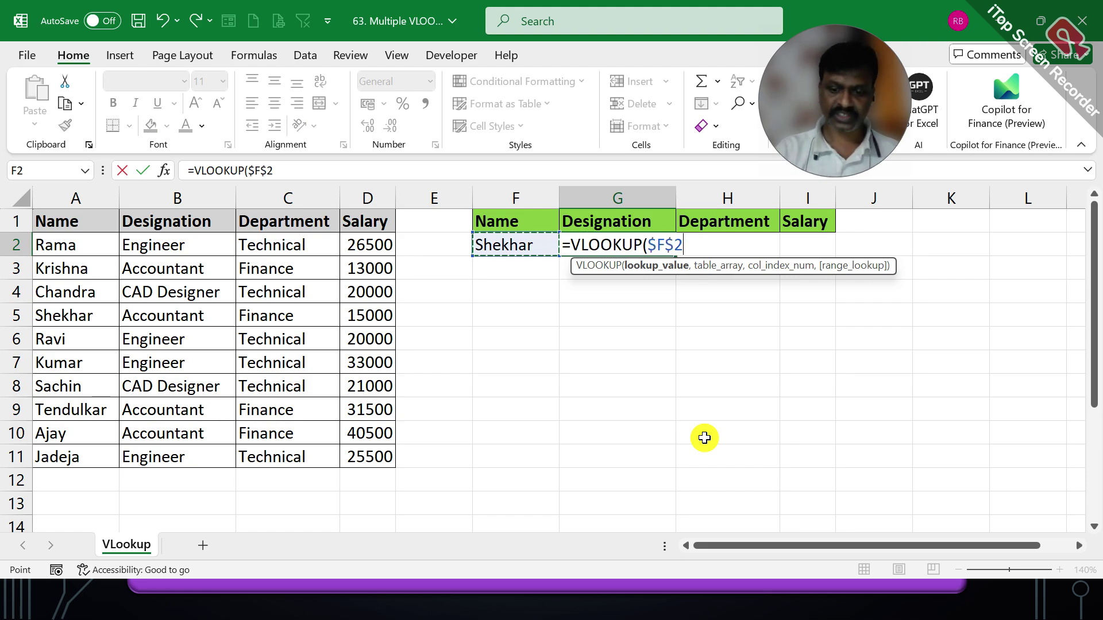
{"action": "type", "text": ","}
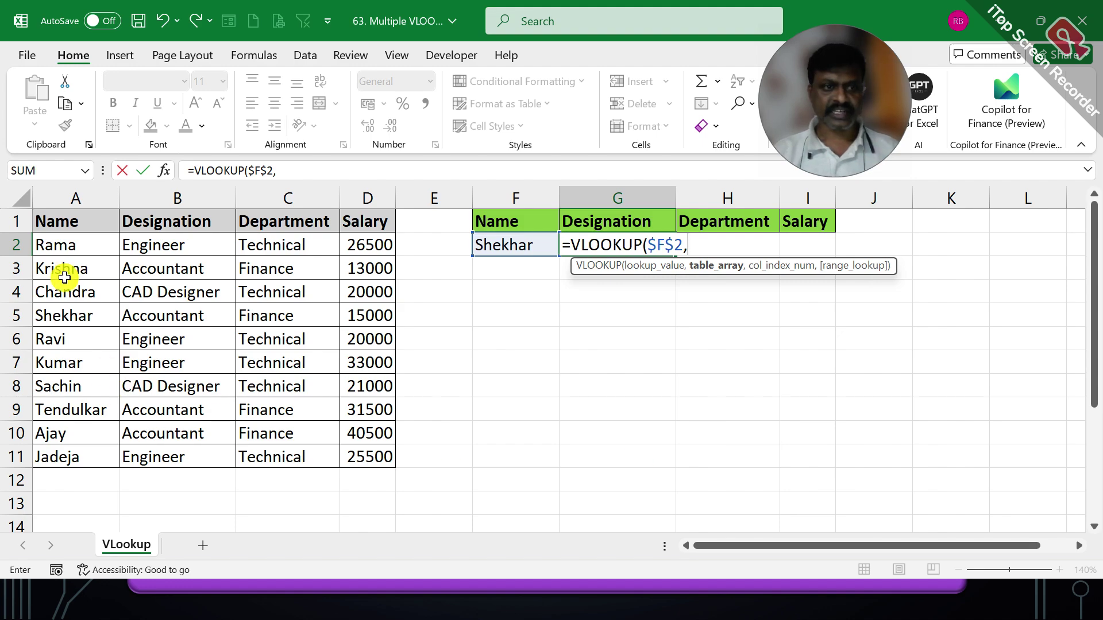
{"action": "left_click_drag", "start_coordinate": [61, 244], "coordinate": [365, 440]}
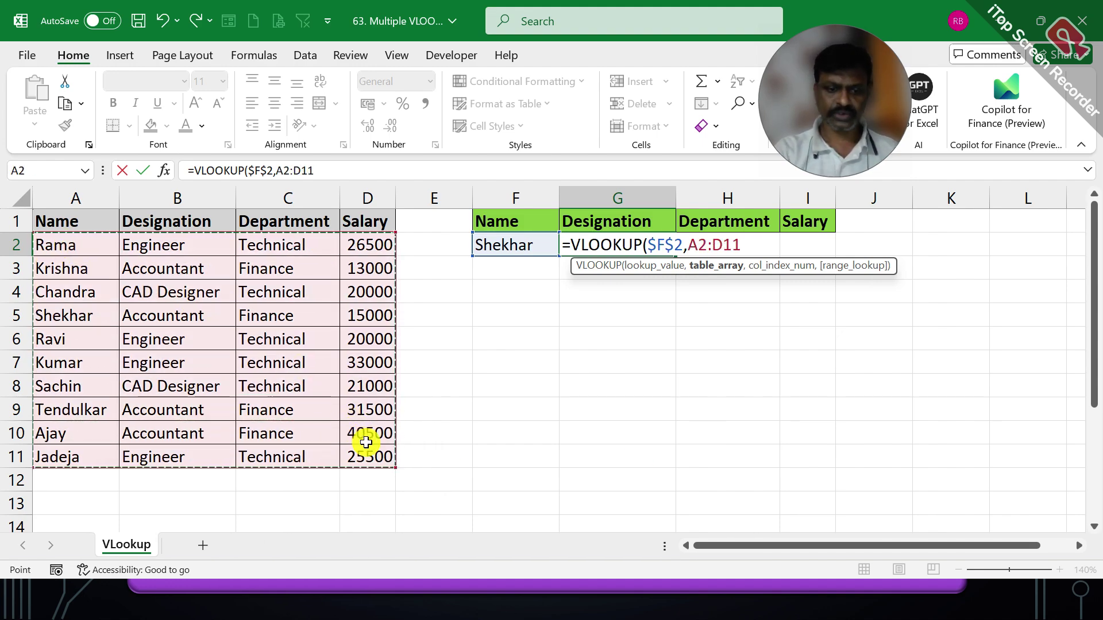
{"action": "key", "text": "F4"}
{"action": "type", "text": ","}
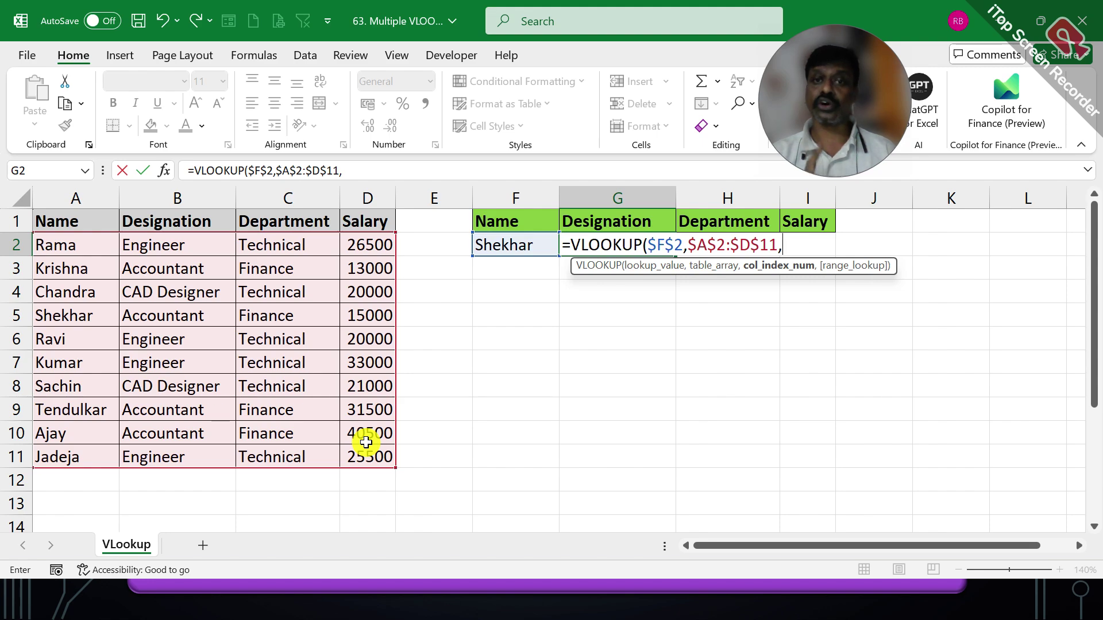
- Complete the G2 formula with COLUMNS(B2:C2) as the column index and 0 for an exact match
{"action": "type", "text": "C"}
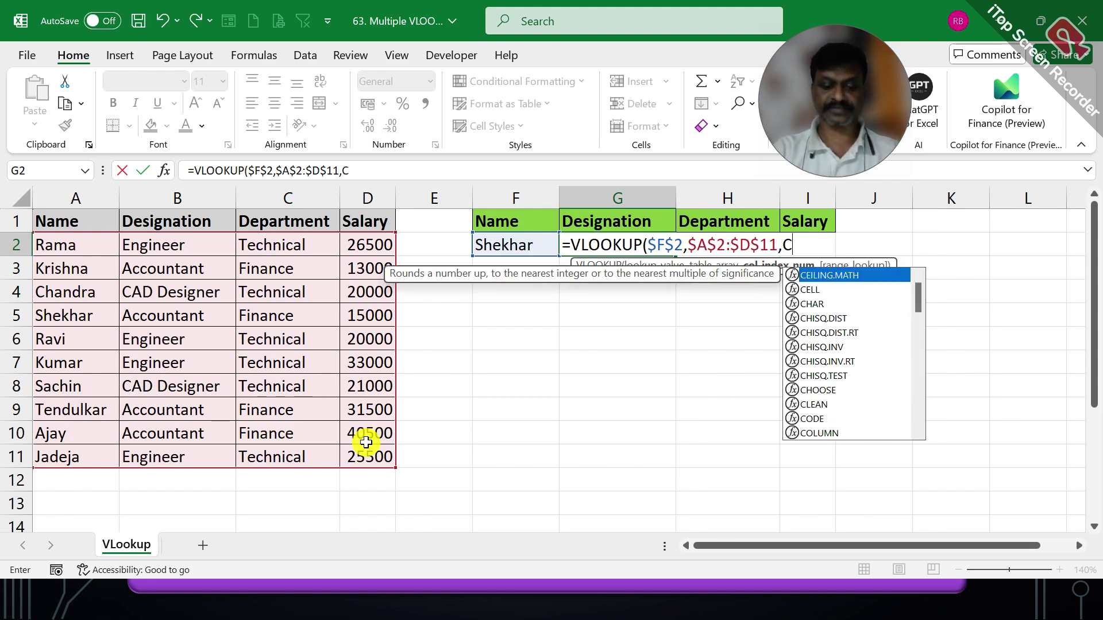
{"action": "type", "text": "OLUMNS("}
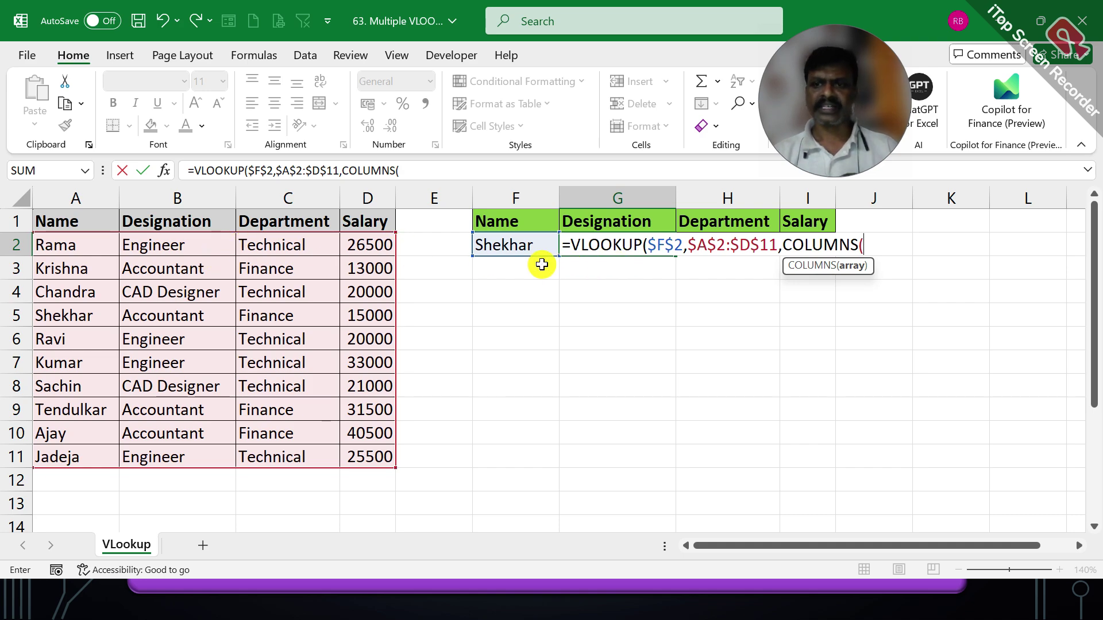
{"action": "left_click_drag", "start_coordinate": [177, 239], "coordinate": [261, 247]}
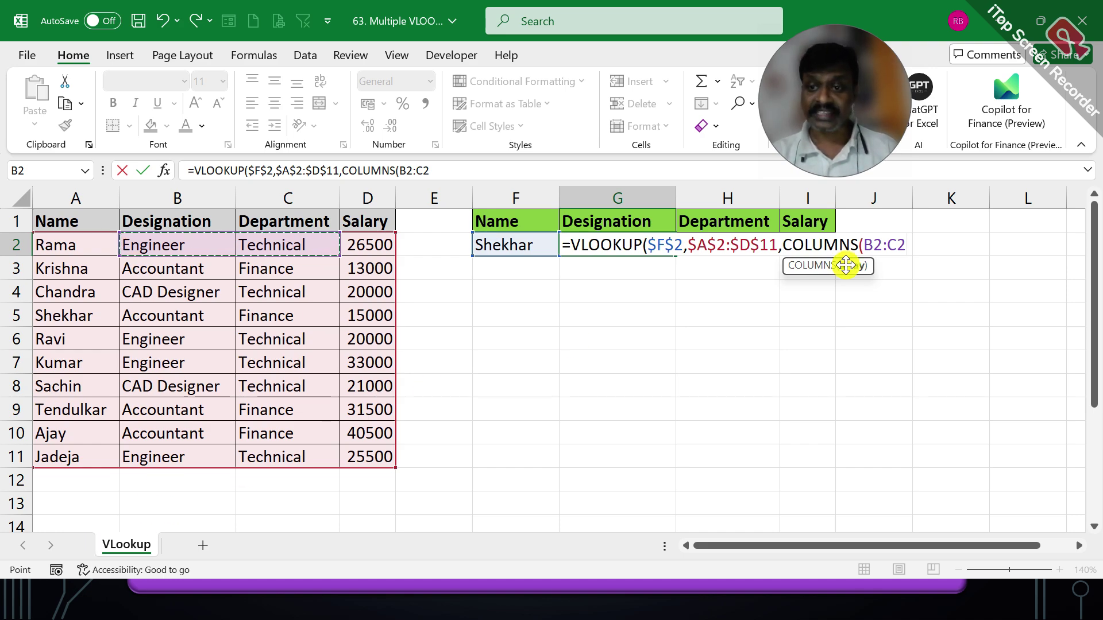
{"action": "left_click", "coordinate": [870, 233]}
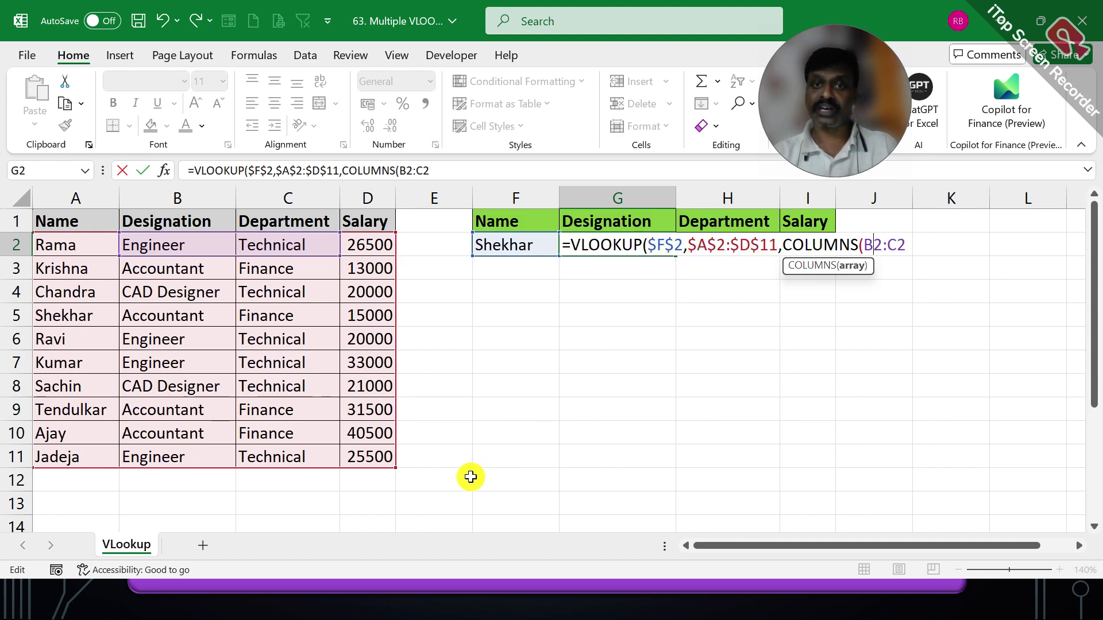
{"action": "left_click", "coordinate": [903, 248]}
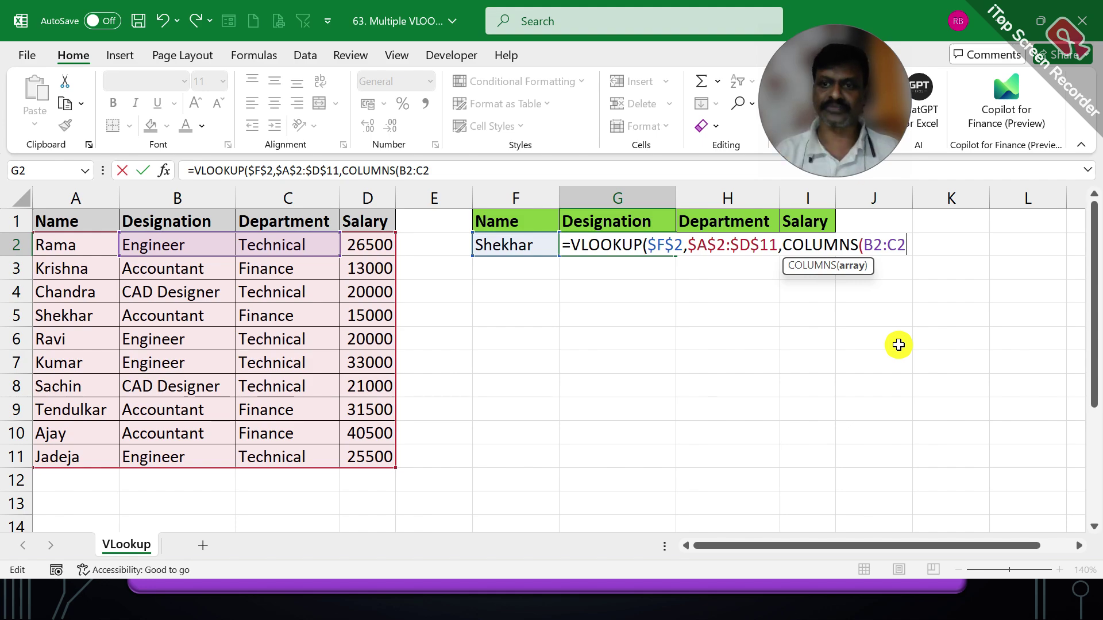
{"action": "type", "text": ")"}
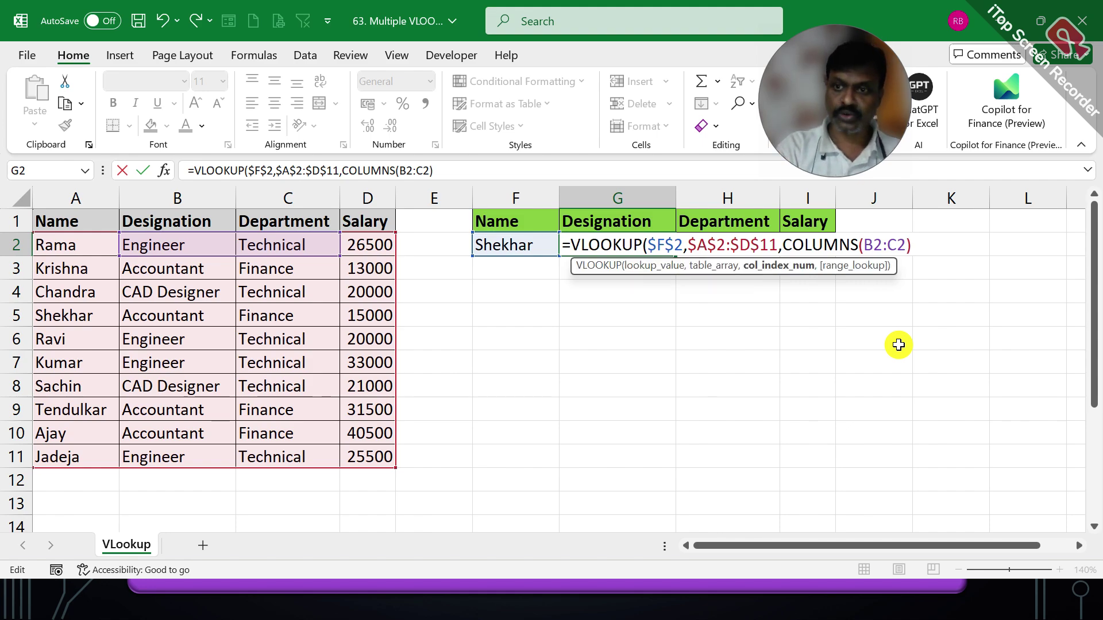
{"action": "type", "text": ",0)"}
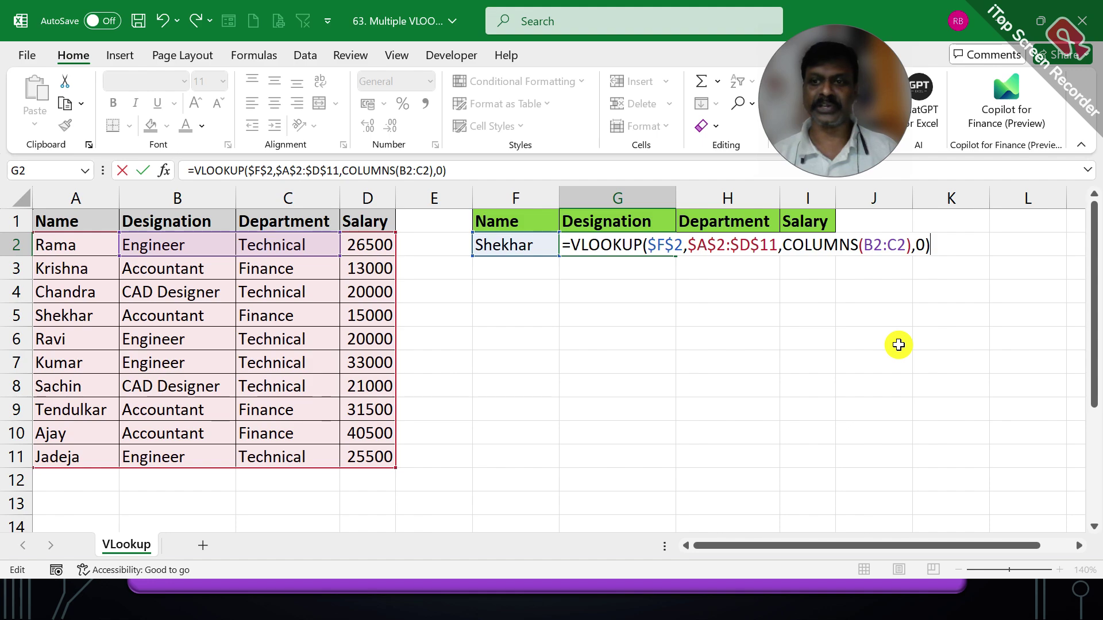
{"action": "key", "text": "Tab"}
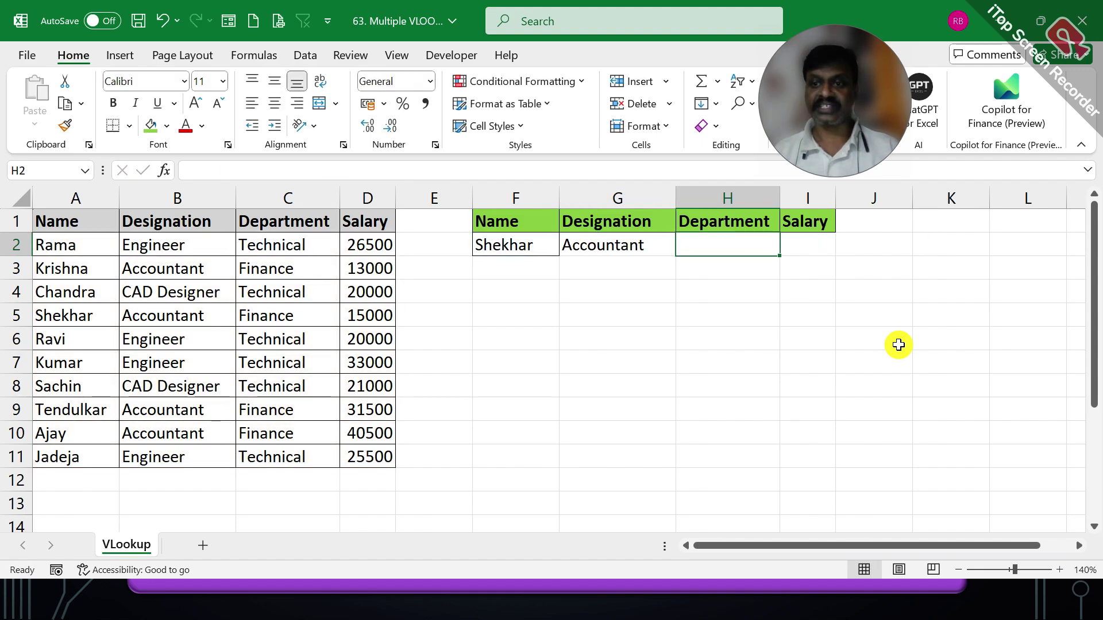
- Check G2's result against row 5 of the table, and try filling its formula into H2, undoing the fill
{"action": "left_click", "coordinate": [597, 243]}
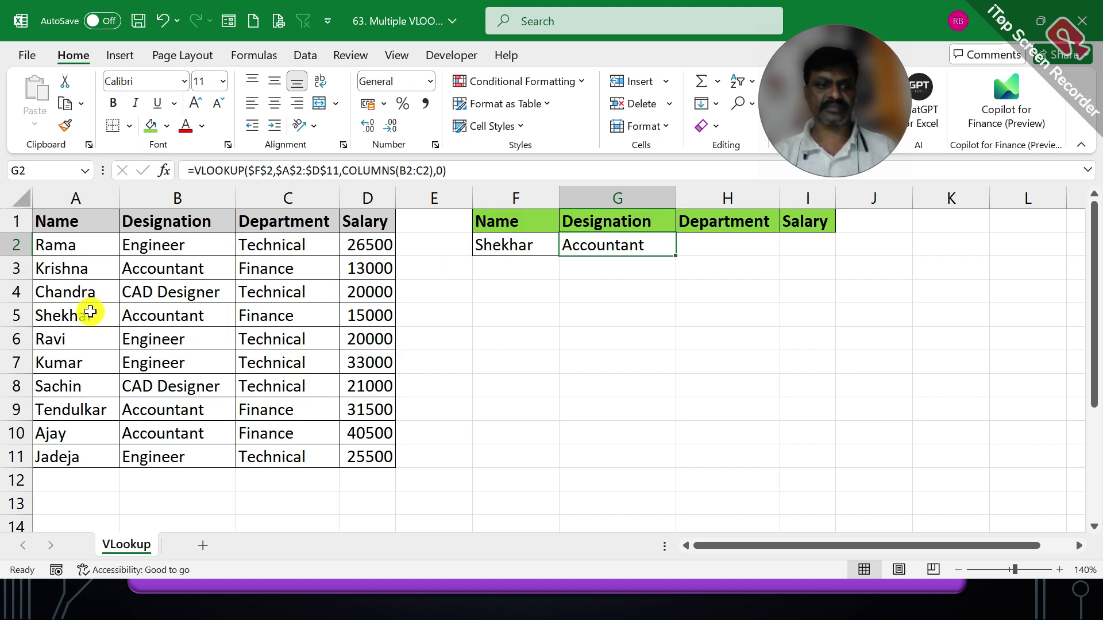
{"action": "left_click_drag", "start_coordinate": [86, 313], "coordinate": [195, 312]}
{"action": "left_click", "coordinate": [637, 237]}
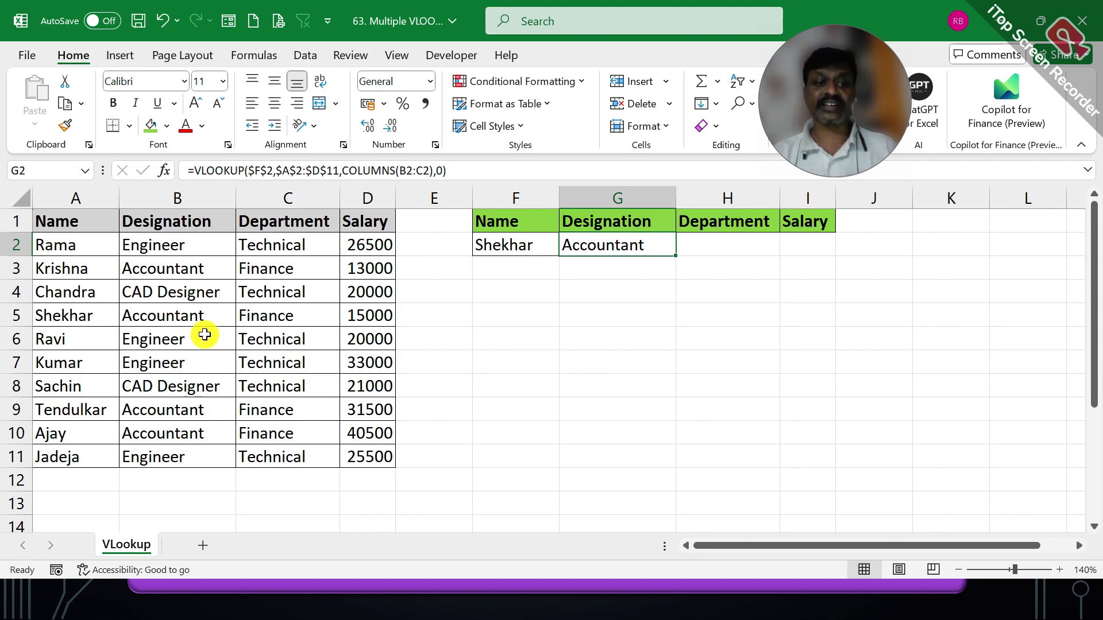
{"action": "left_click", "coordinate": [246, 315]}
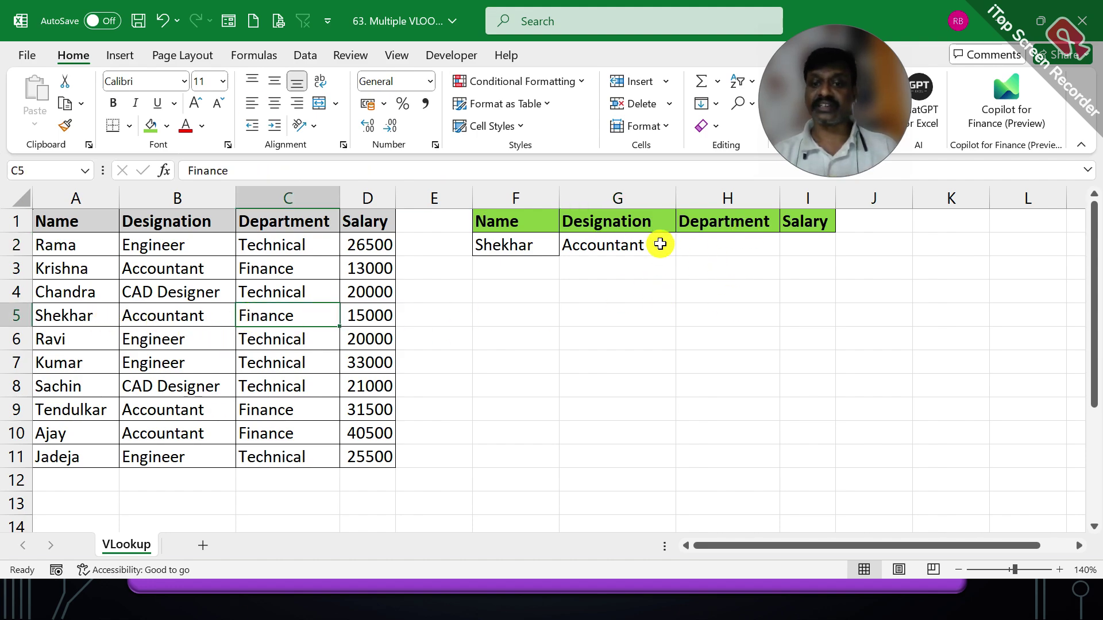
{"action": "left_click", "coordinate": [630, 242]}
{"action": "left_click_drag", "start_coordinate": [675, 255], "coordinate": [756, 282]}
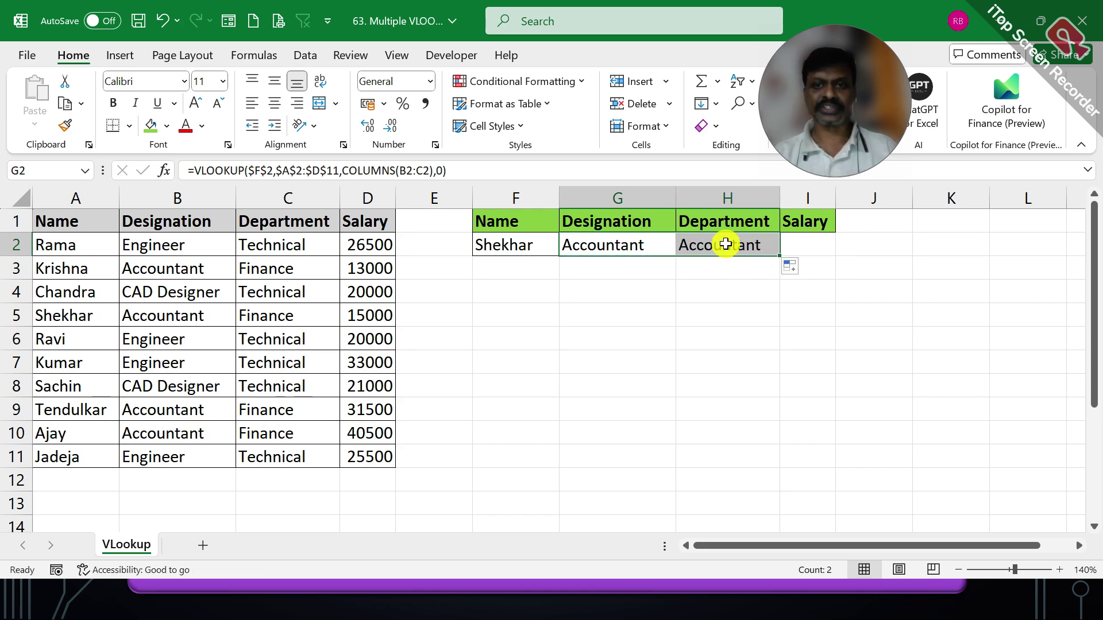
{"action": "left_click", "coordinate": [162, 21]}
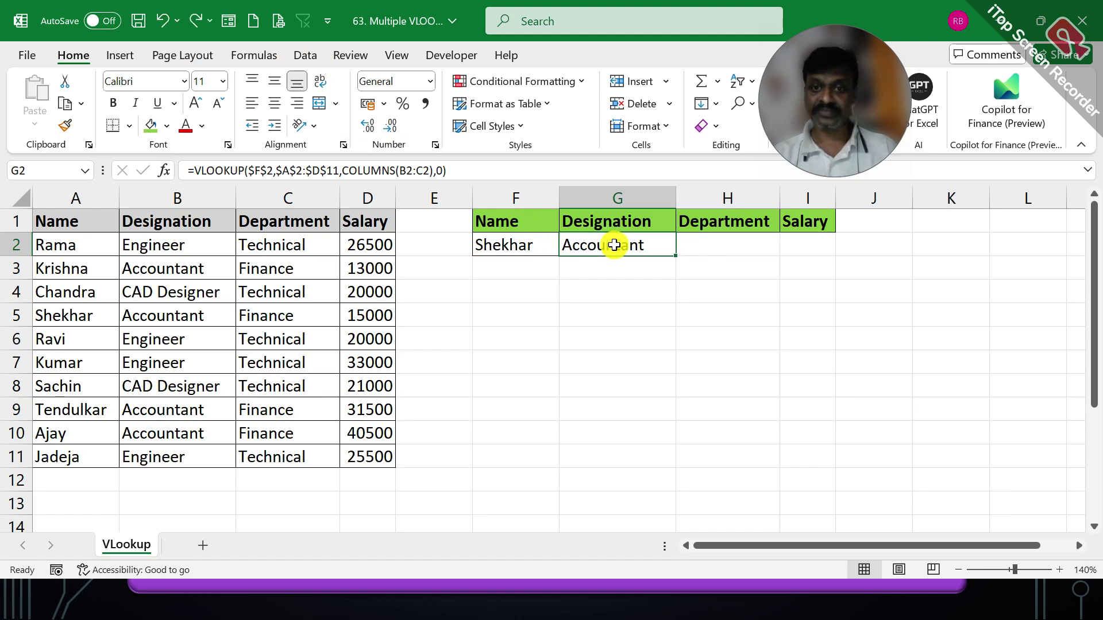
{"action": "double_click", "coordinate": [617, 240]}
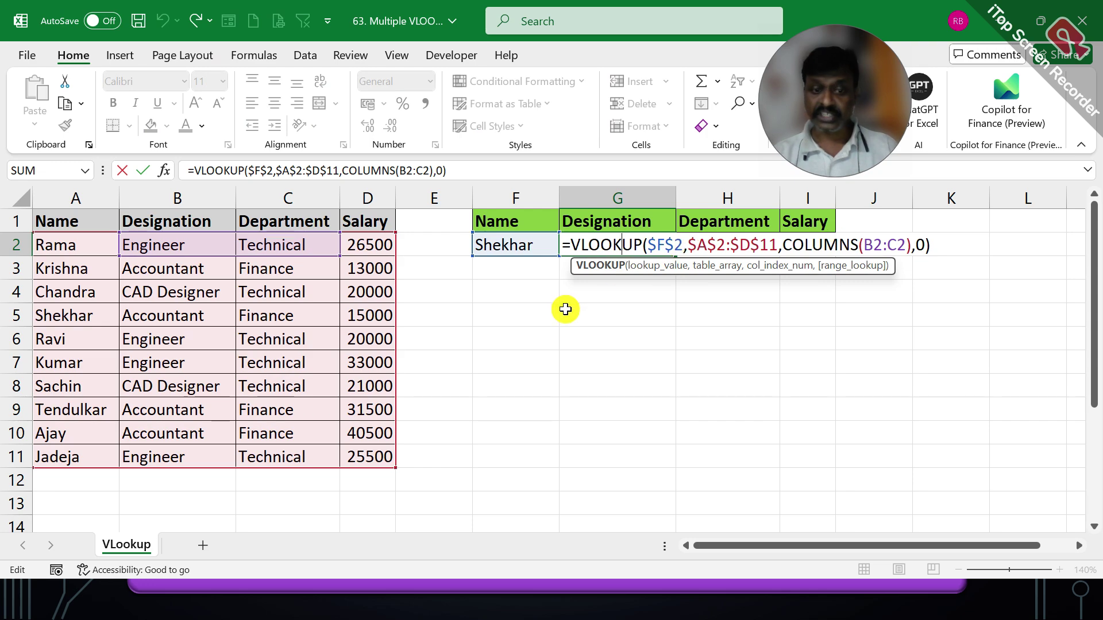
{"action": "key", "text": "Escape"}
- Fill the formula from G2 into H2 and compare the COLUMNS ranges used in the two cells
{"action": "left_click_drag", "start_coordinate": [675, 255], "coordinate": [747, 250]}
{"action": "left_click", "coordinate": [733, 234]}
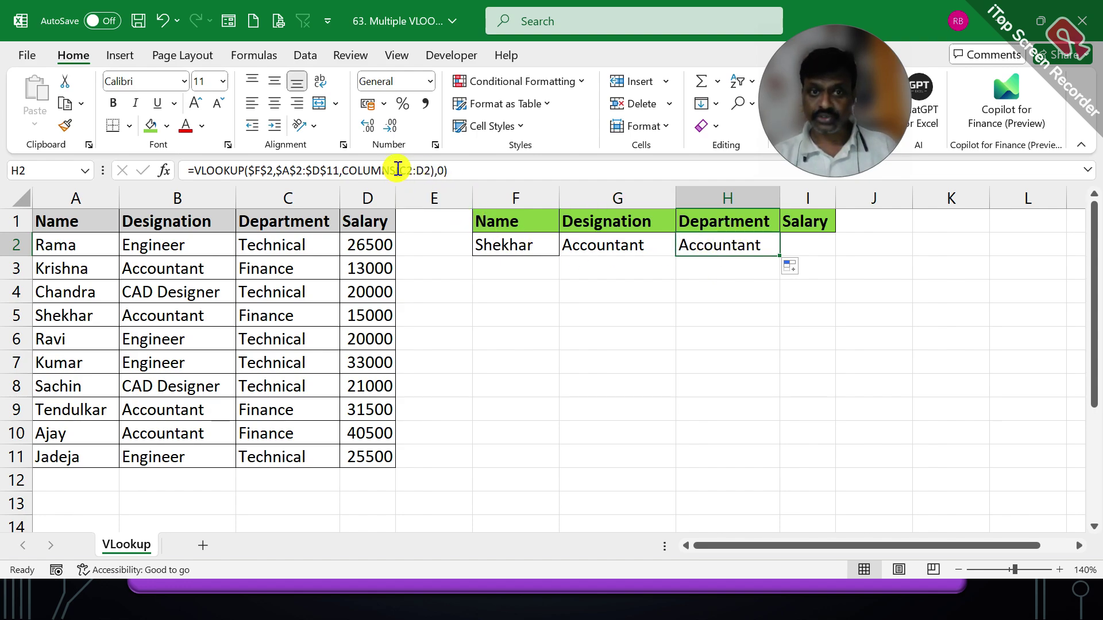
{"action": "left_click", "coordinate": [638, 245]}
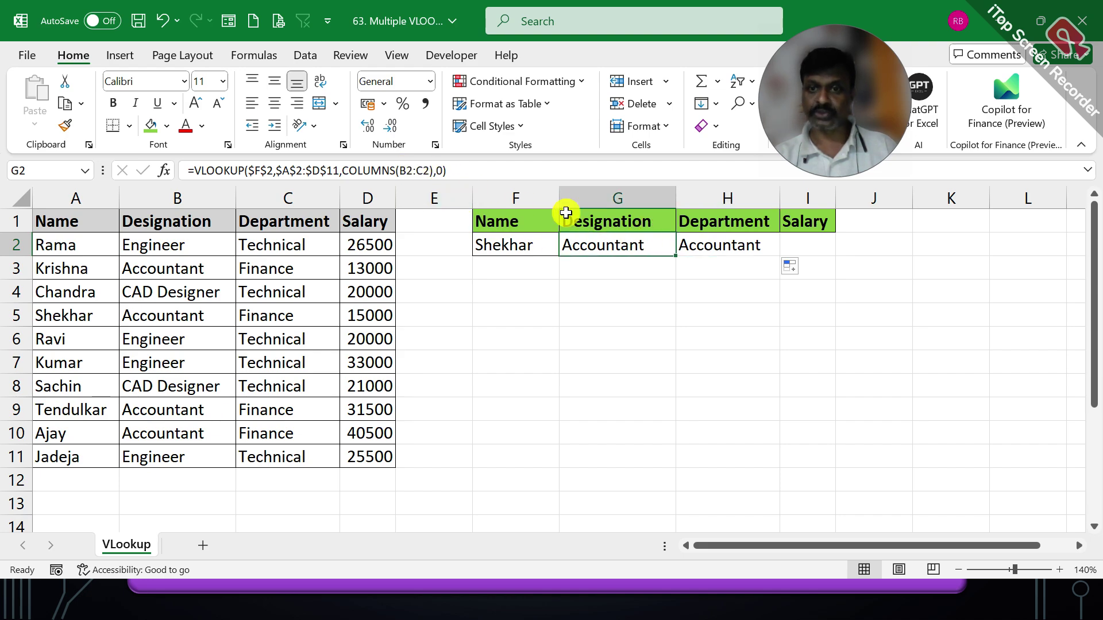
{"action": "left_click", "coordinate": [721, 246]}
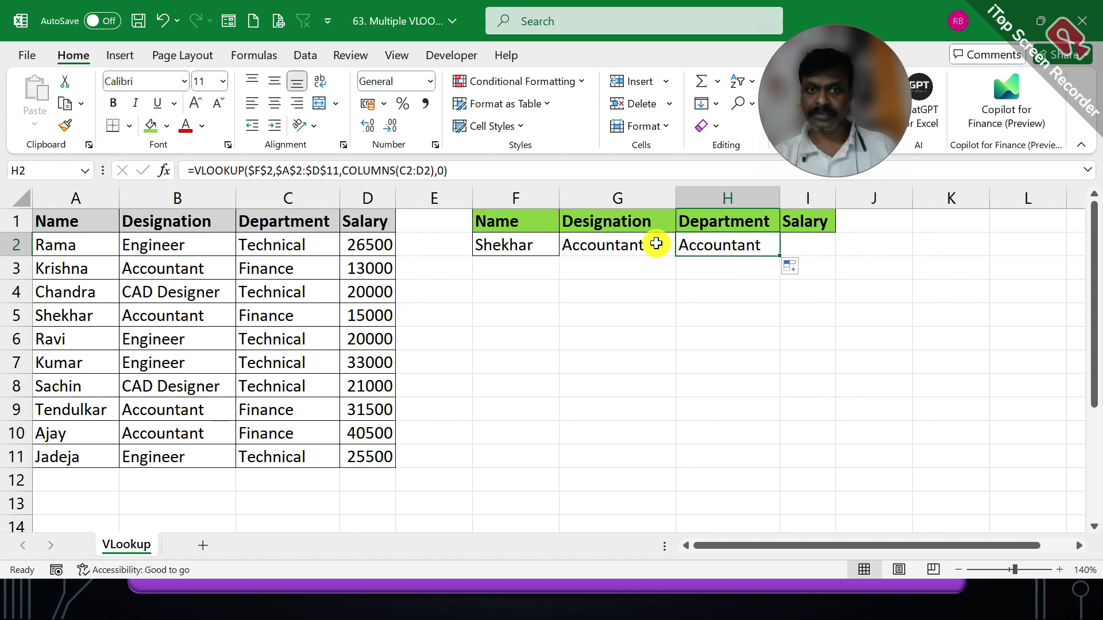
{"action": "double_click", "coordinate": [626, 244]}
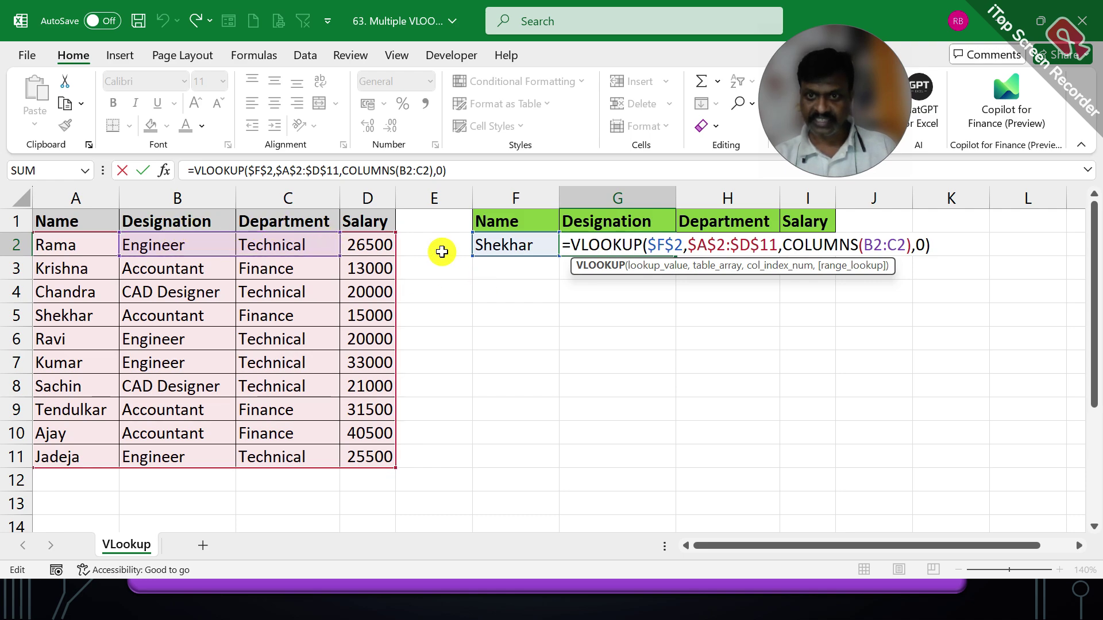
{"action": "left_click", "coordinate": [126, 172]}
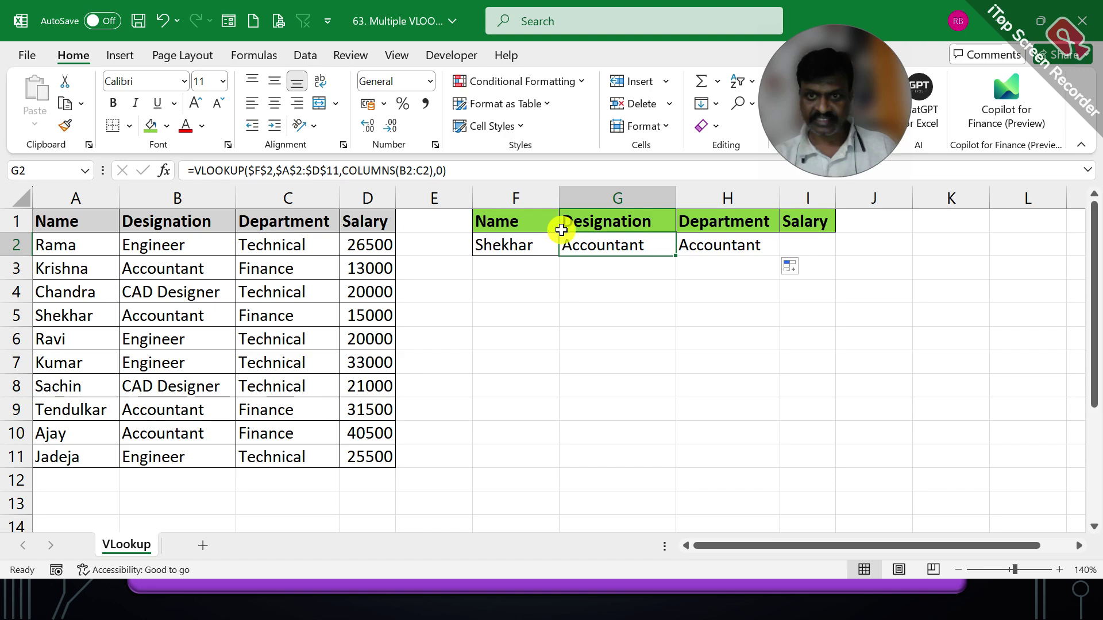
{"action": "left_click", "coordinate": [694, 240]}
{"action": "double_click", "coordinate": [694, 241]}
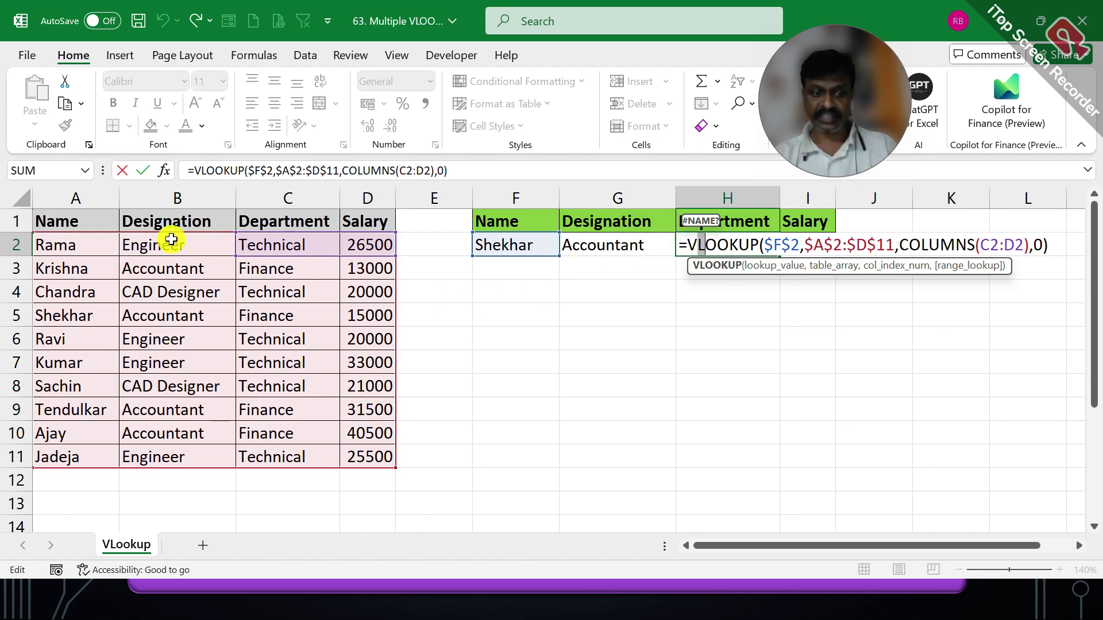
{"action": "key", "text": "ctrl+Return"}
- Make the first reference in G2's COLUMNS range absolute so that the range is $B$2:C2
{"action": "left_click", "coordinate": [598, 241]}
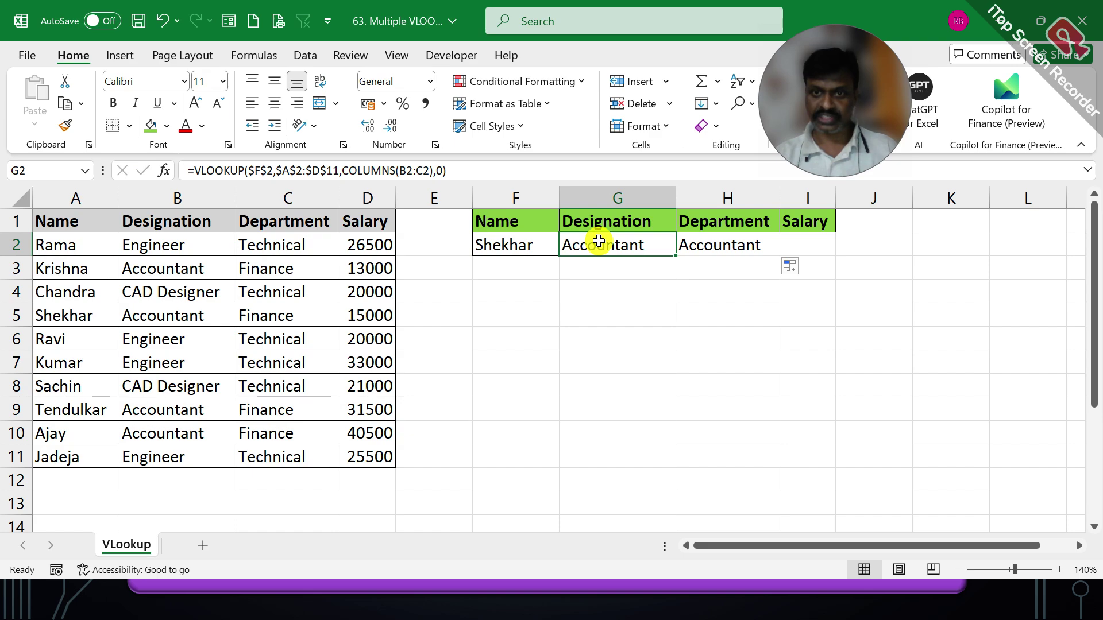
{"action": "double_click", "coordinate": [598, 242]}
{"action": "left_click", "coordinate": [874, 241]}
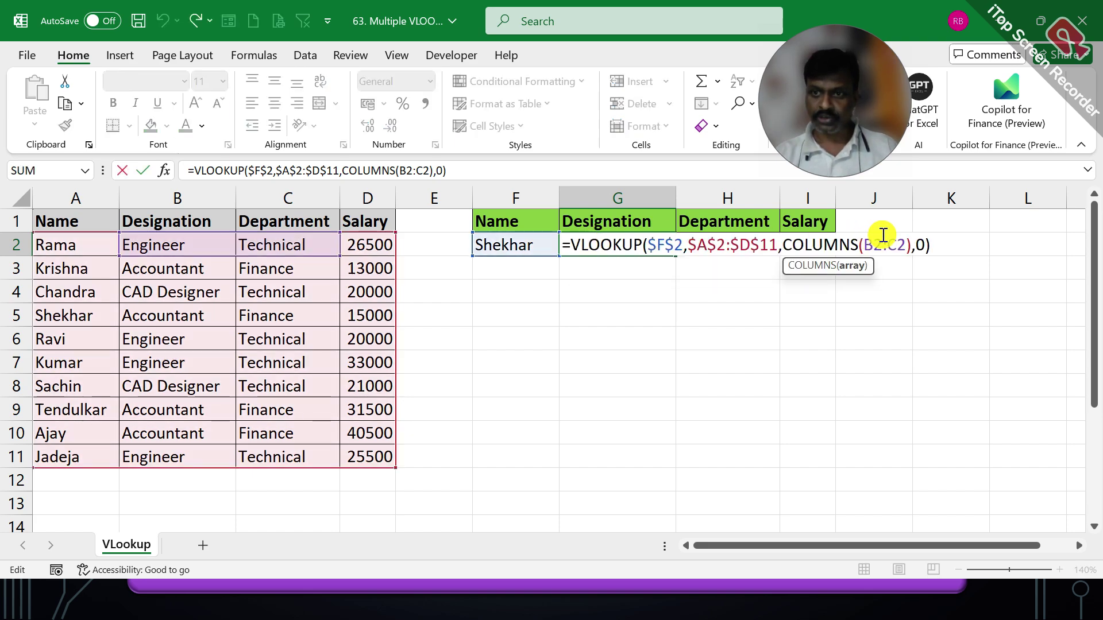
{"action": "key", "text": "F4"}
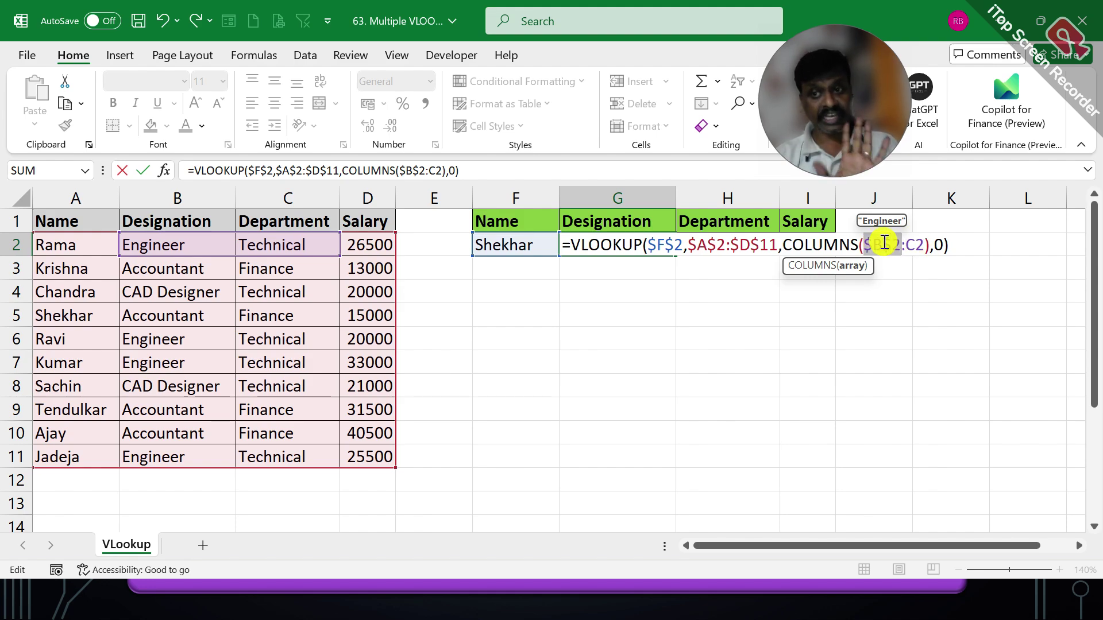
{"action": "left_click_drag", "start_coordinate": [885, 242], "coordinate": [909, 242]}
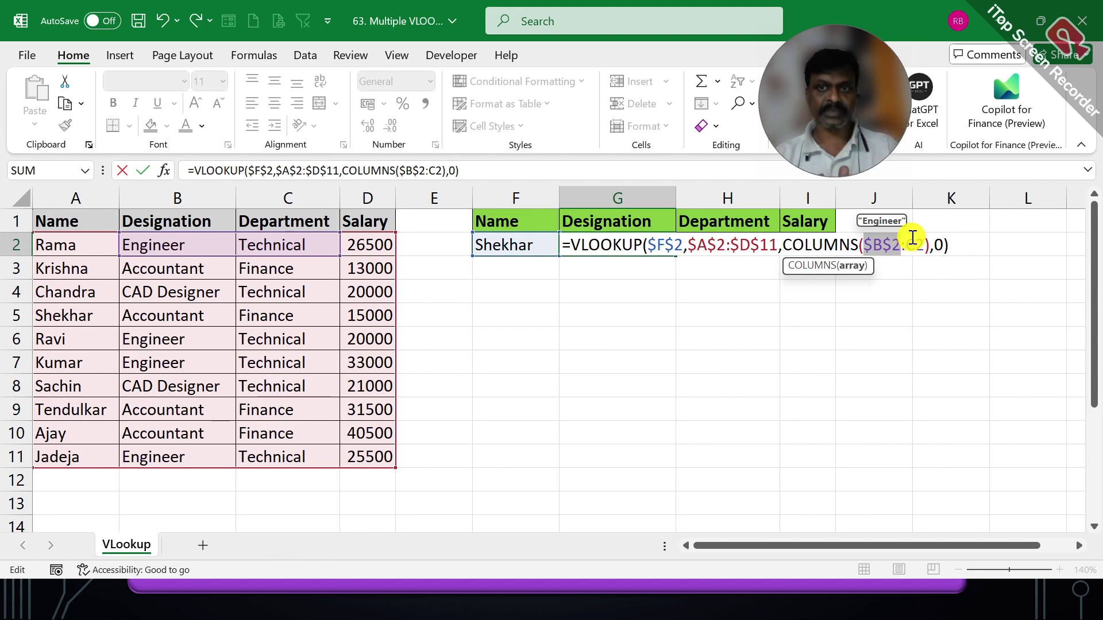
{"action": "left_click", "coordinate": [143, 170]}
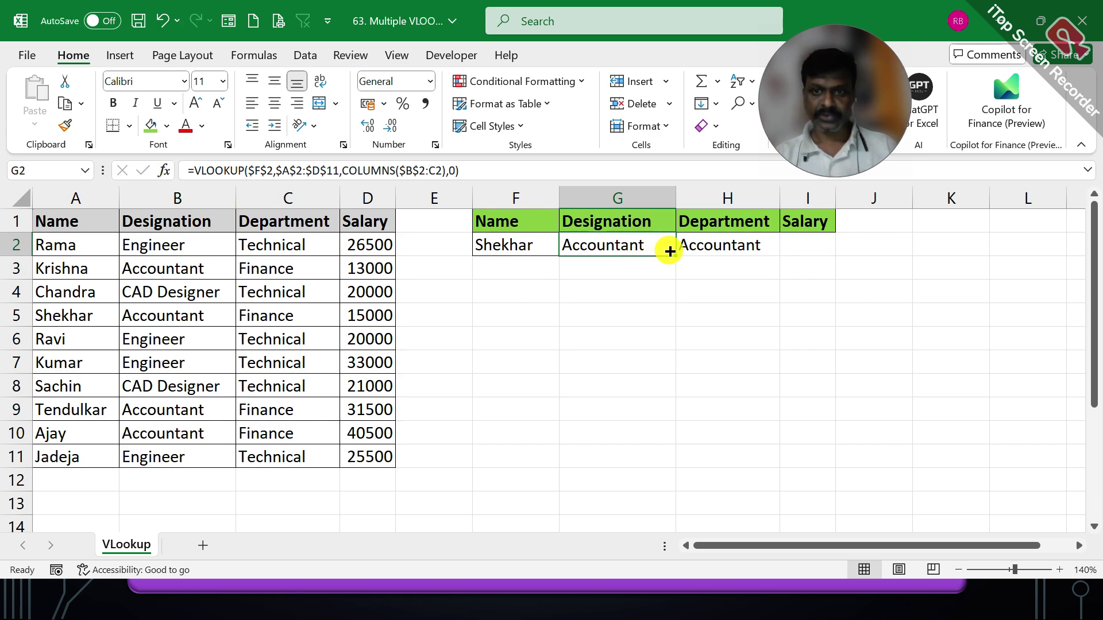
- Fill the G2 formula across H2 and I2 and check the results against row 5 of the table
{"action": "left_click_drag", "start_coordinate": [669, 251], "coordinate": [810, 246]}
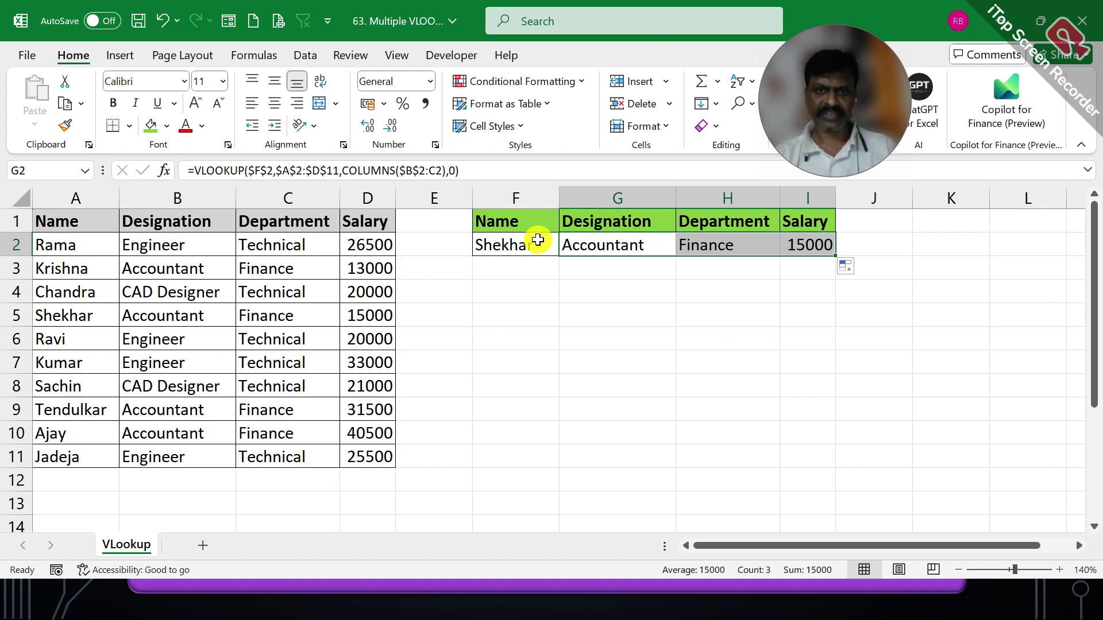
{"action": "left_click_drag", "start_coordinate": [49, 313], "coordinate": [396, 310]}
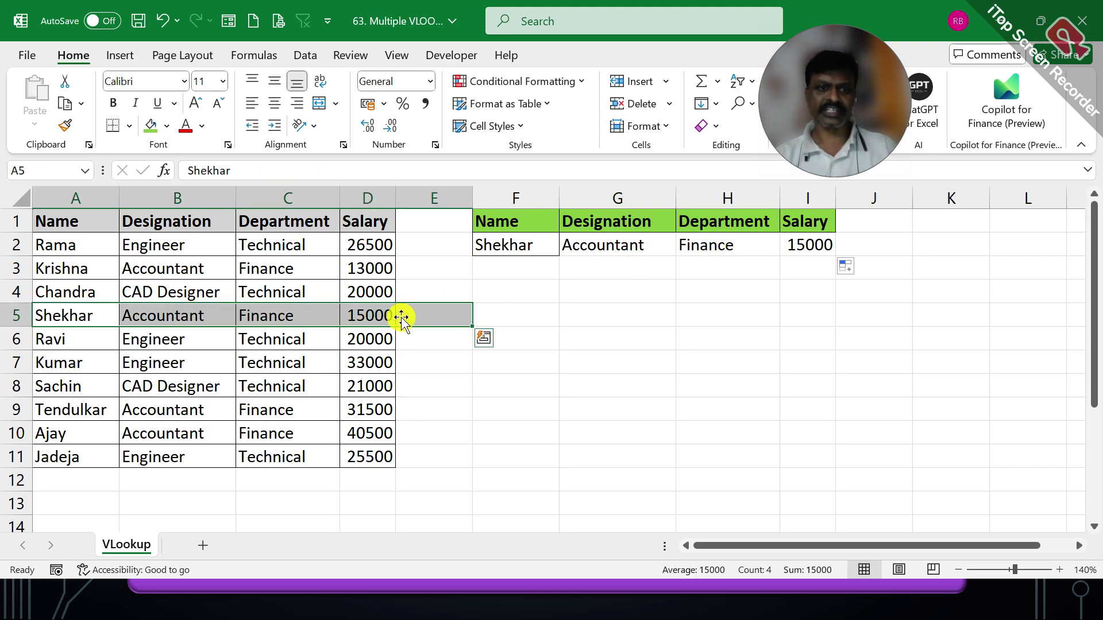
{"action": "left_click", "coordinate": [729, 244]}
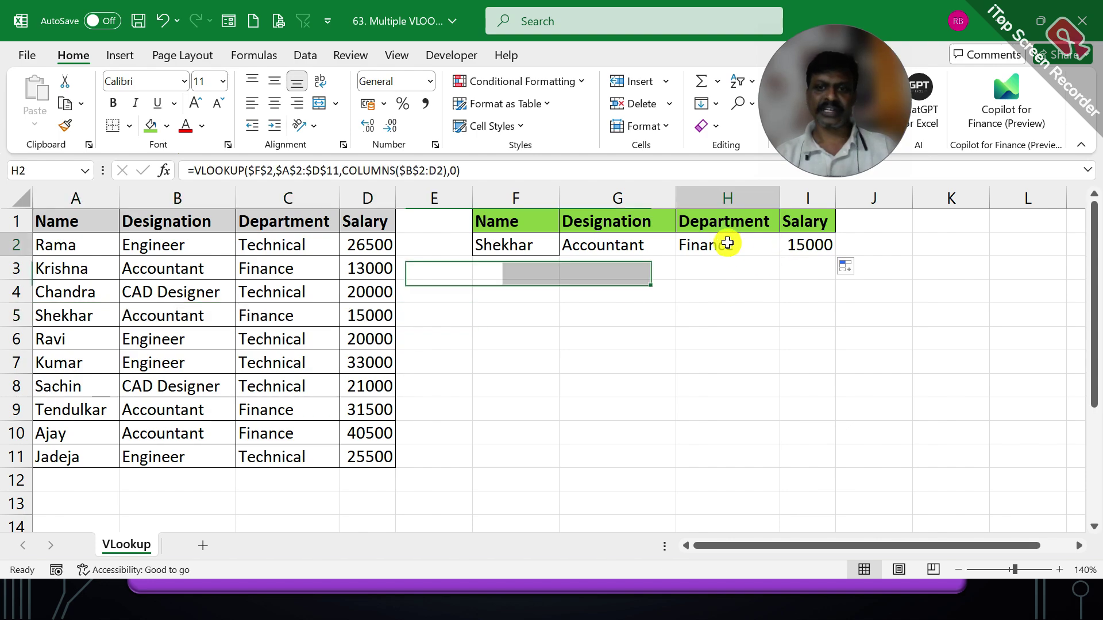
- Inspect the formulas in G2, H2 and I2 in turn, comparing the range used by COLUMNS in each
{"action": "left_click", "coordinate": [605, 252]}
{"action": "double_click", "coordinate": [605, 253]}
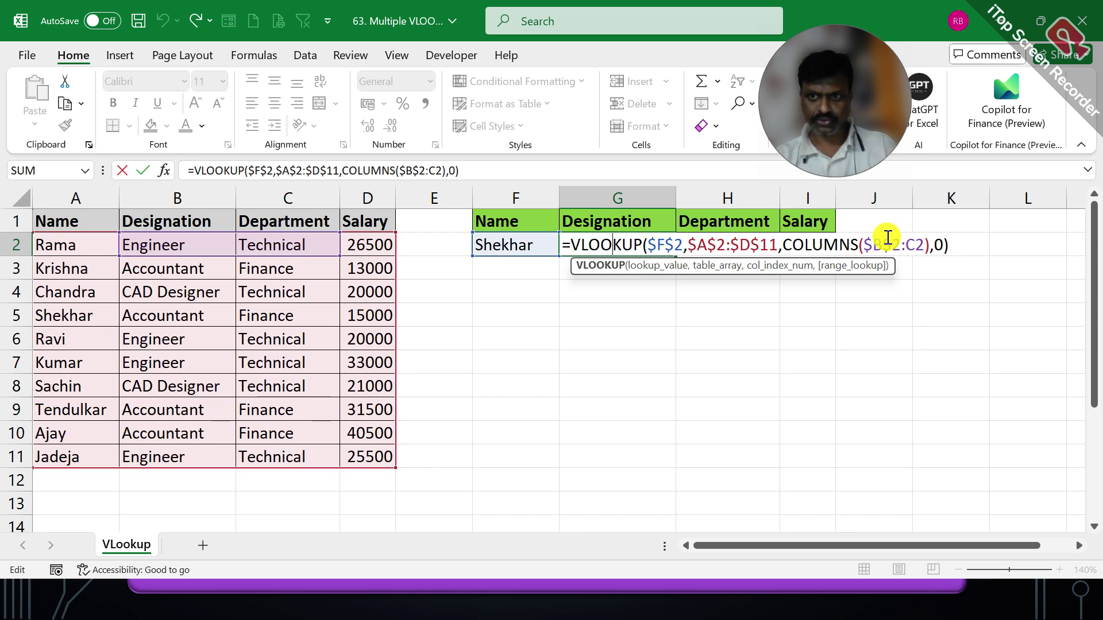
{"action": "left_click", "coordinate": [128, 172]}
{"action": "double_click", "coordinate": [706, 243]}
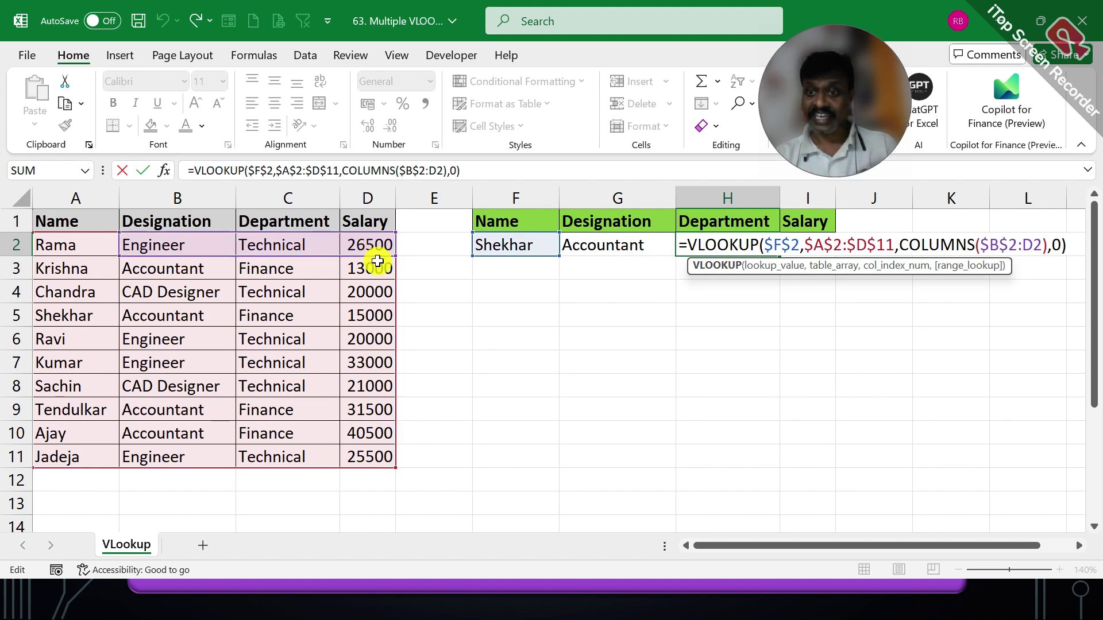
{"action": "left_click", "coordinate": [141, 172]}
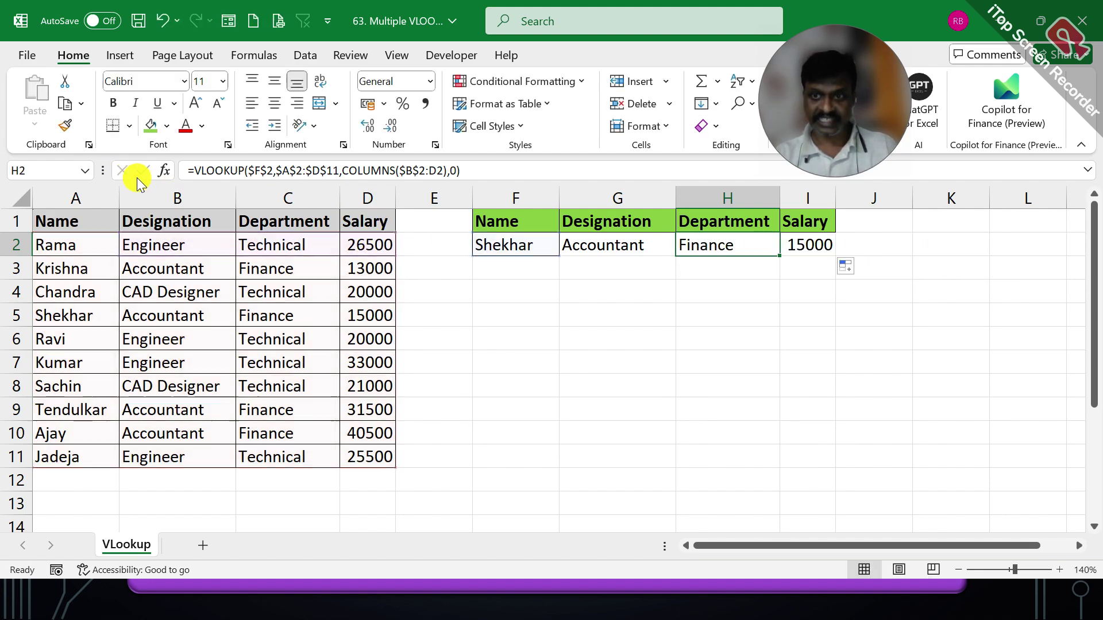
{"action": "double_click", "coordinate": [795, 244]}
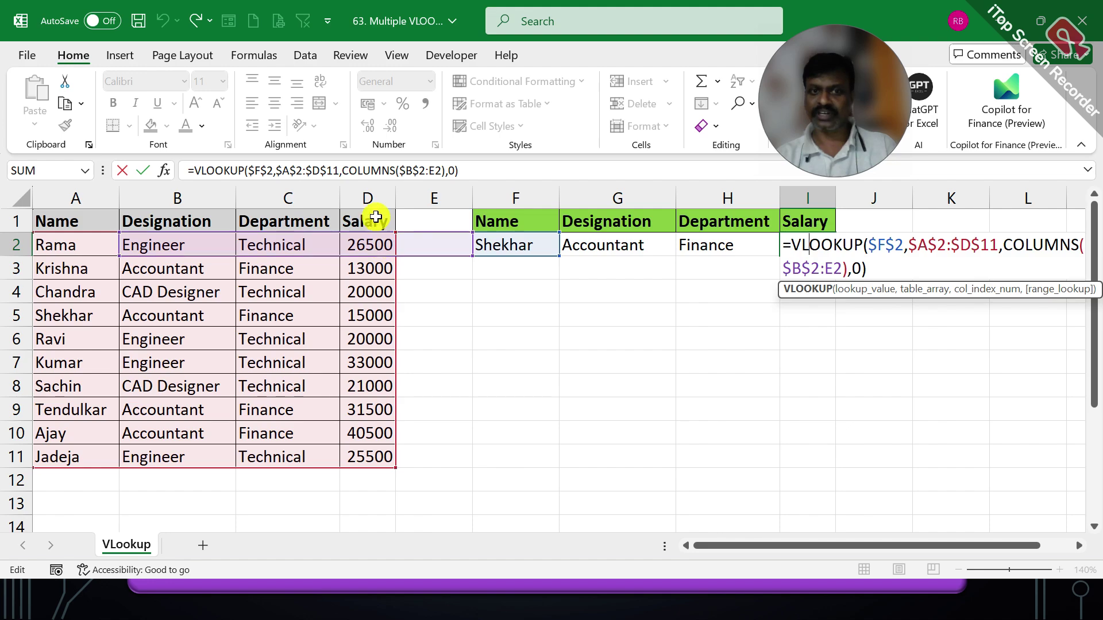
{"action": "left_click", "coordinate": [142, 171]}
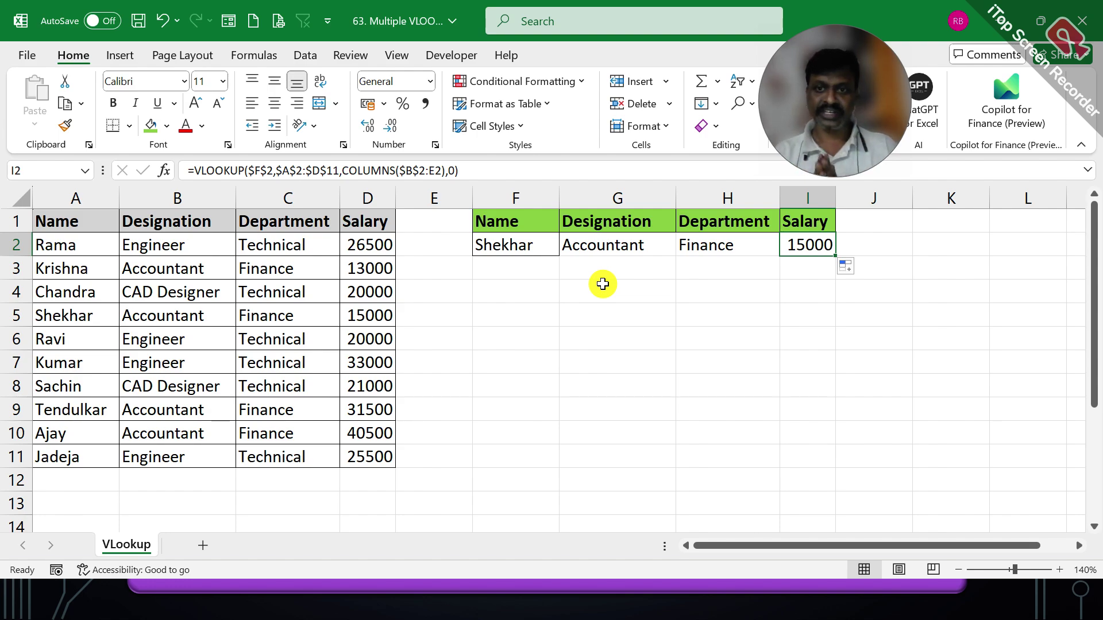
- Switch to the PowerPoint slide show with the closing slide about subscribing and sharing
{"action": "key", "text": "alt+Tab"}
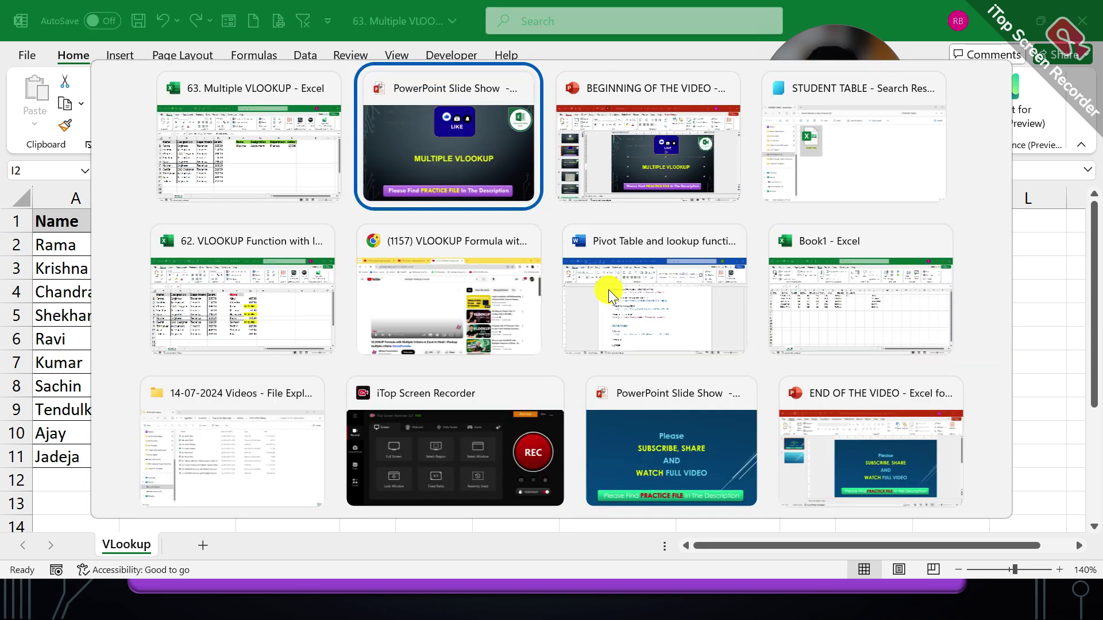
{"action": "key", "text": "Tab"}
{"action": "key", "text": "Tab"}
{"action": "key", "text": "Tab"}
{"action": "key", "text": "Tab"}
{"action": "key", "text": "Tab"}
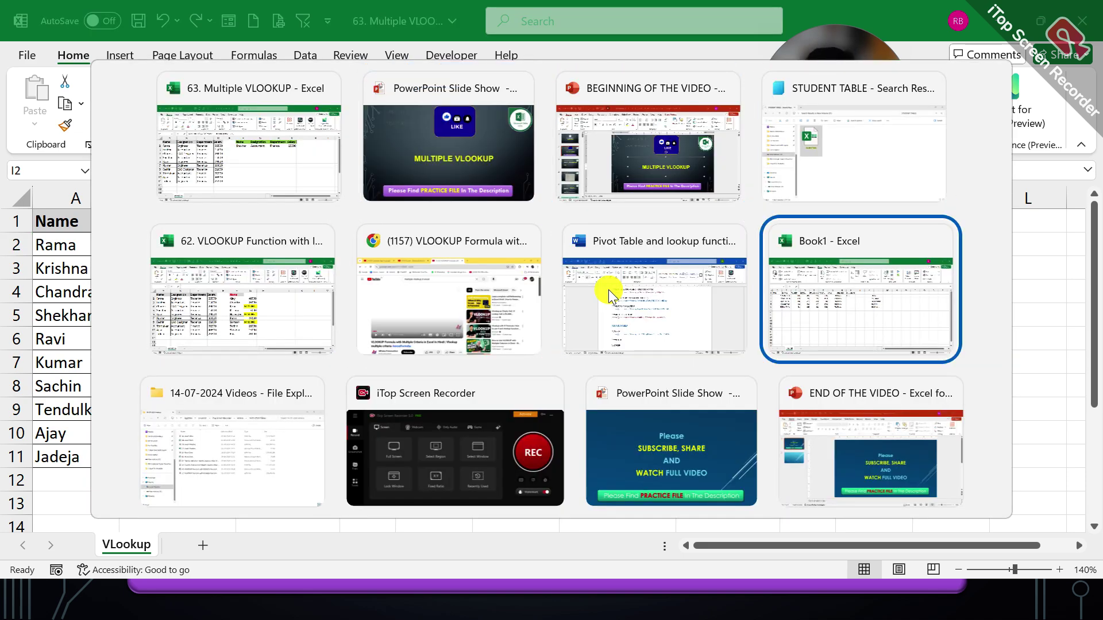
{"action": "key", "text": "Tab"}
{"action": "key", "text": "Tab"}
{"action": "key", "text": "Tab"}
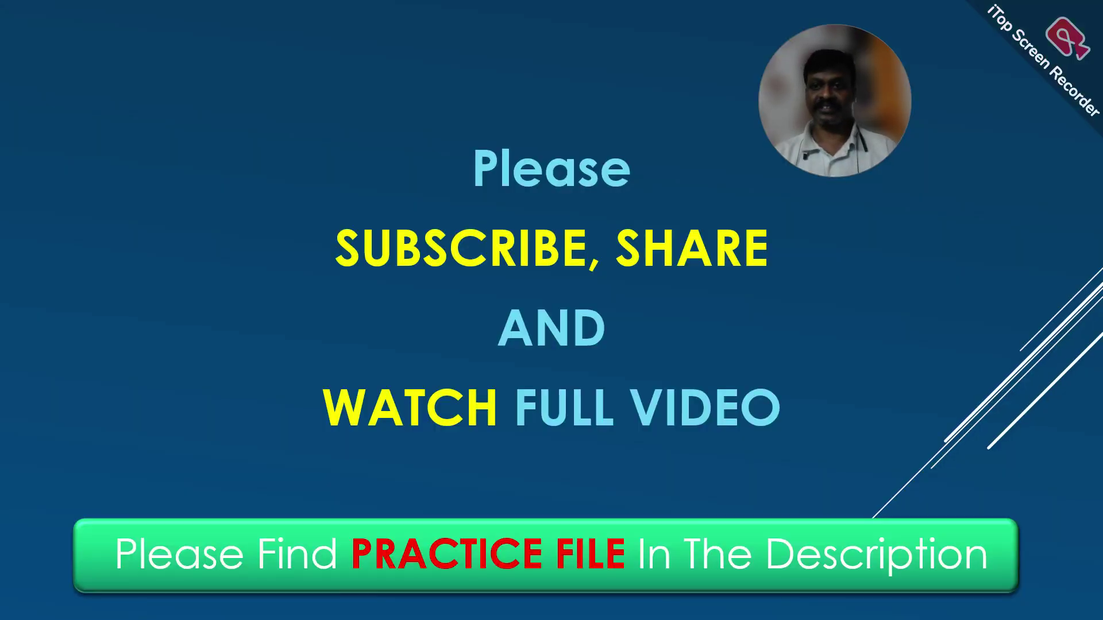